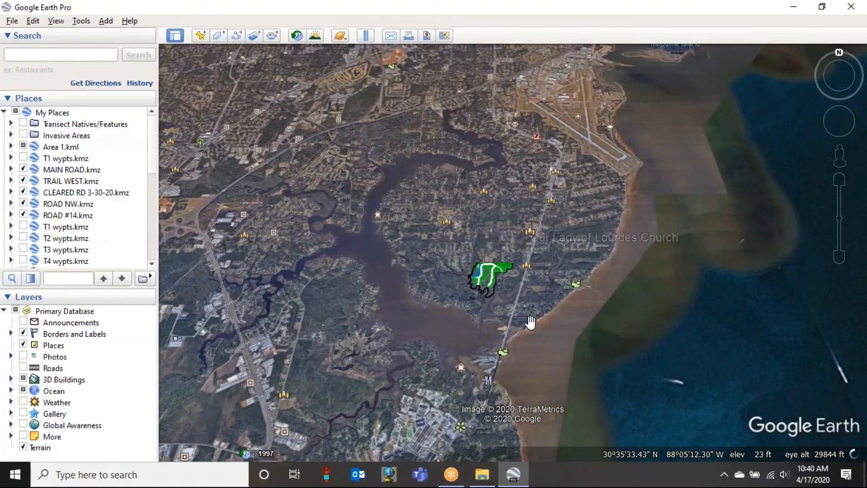
# - Examine the outlined project area near Lourdes, with its transect lines and roads, both up close and within the wider Mobile Bay surroundings
pyautogui.scroll(1, 527, 289)
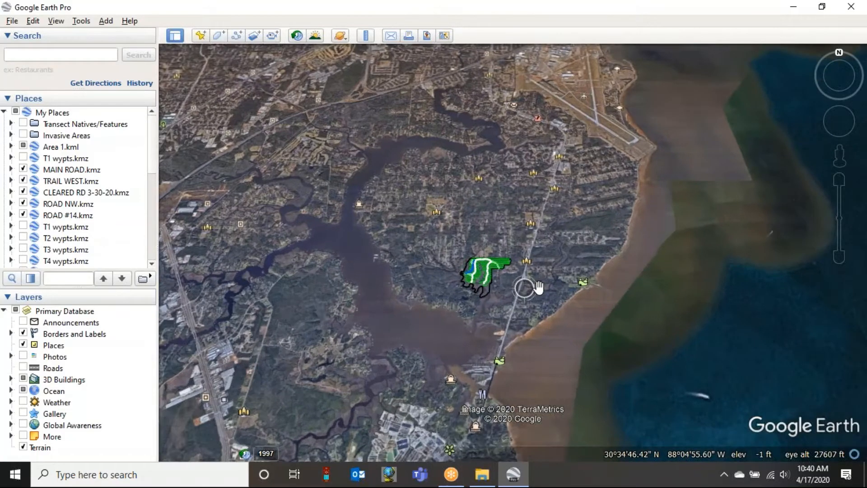
pyautogui.scroll(3, 524, 288)
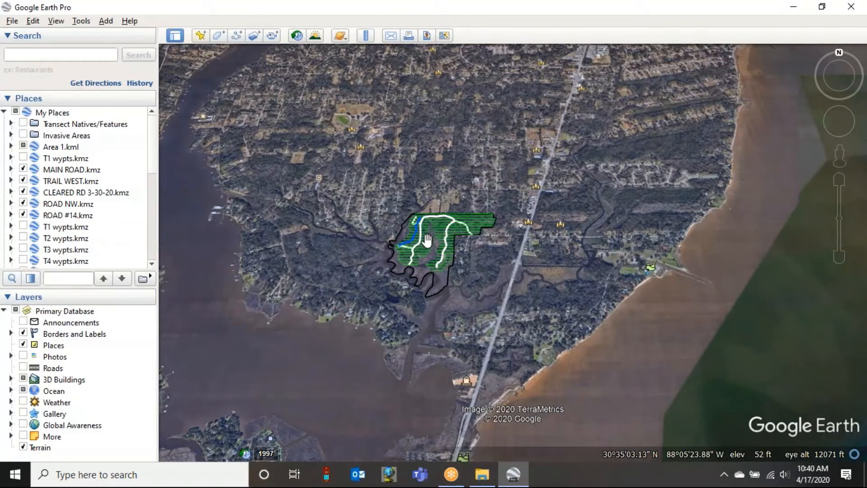
pyautogui.scroll(2, 427, 241)
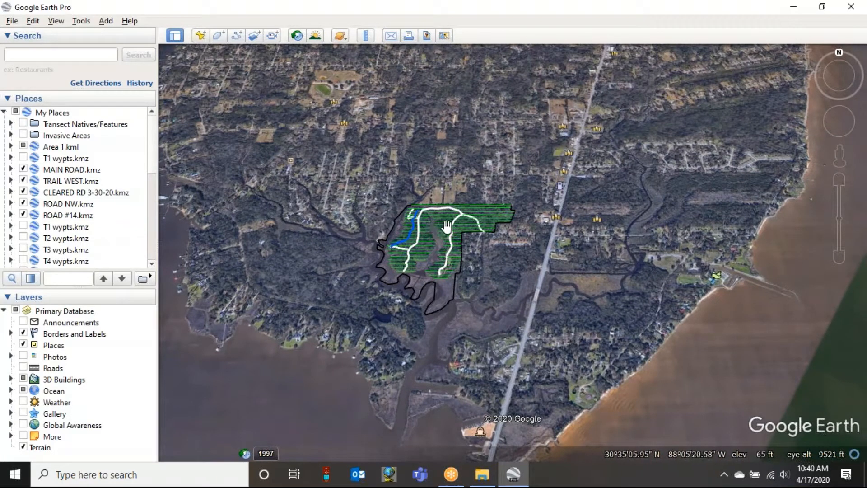
pyautogui.scroll(3, 418, 234)
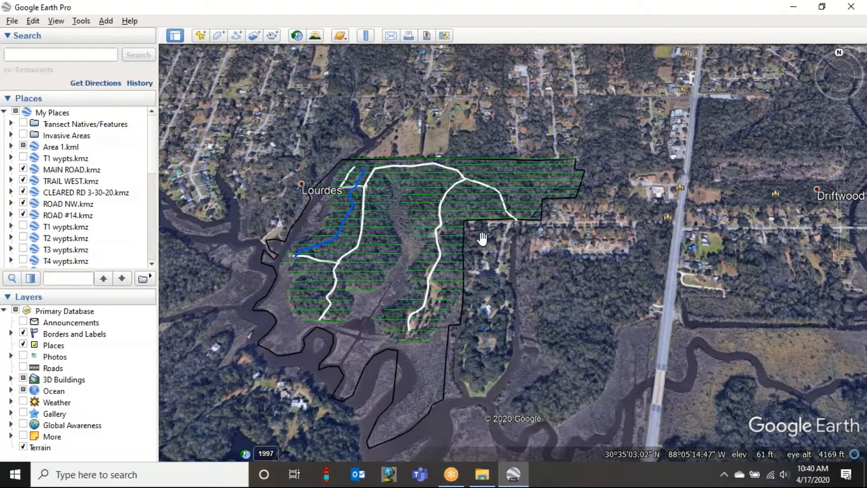
pyautogui.scroll(-5, 482, 238)
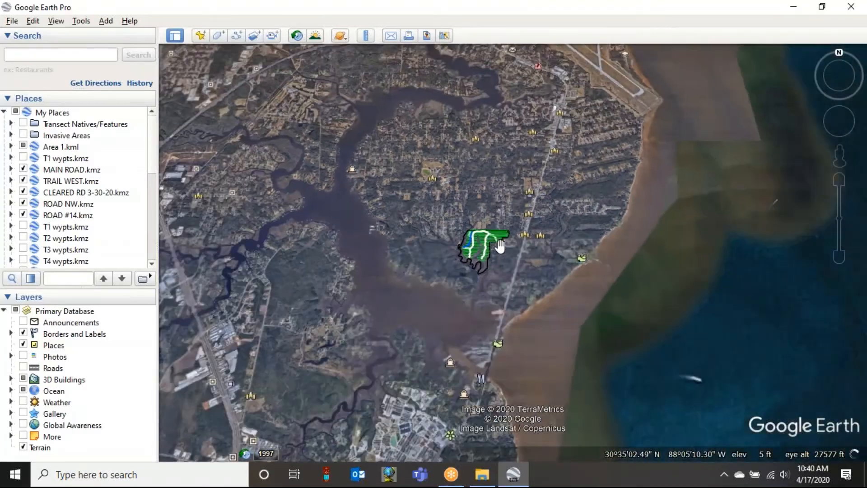
pyautogui.scroll(-5, 499, 246)
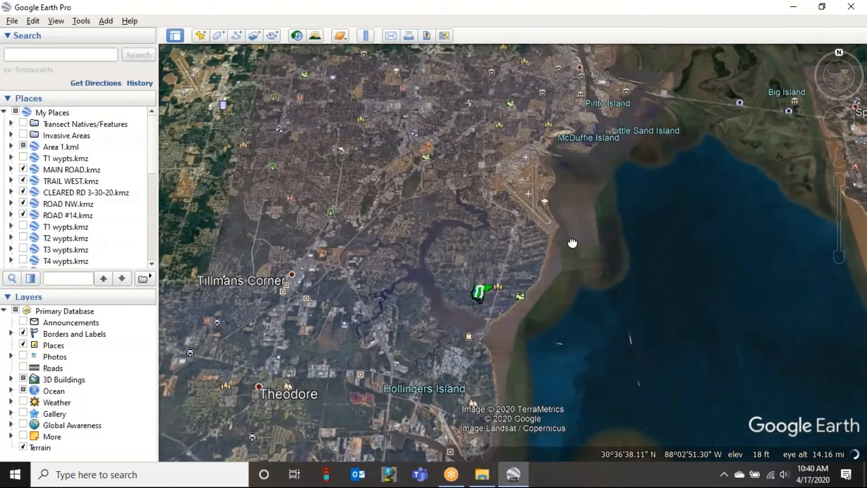
pyautogui.scroll(-3, 572, 243)
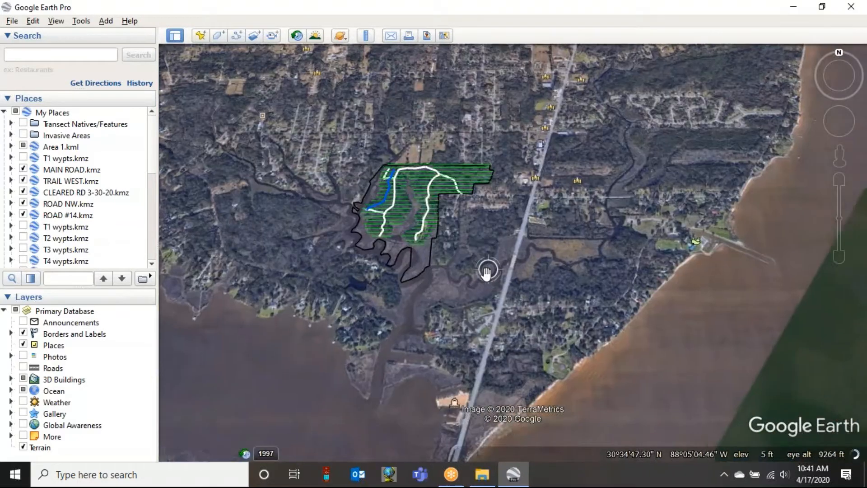
pyautogui.scroll(-3, 486, 271)
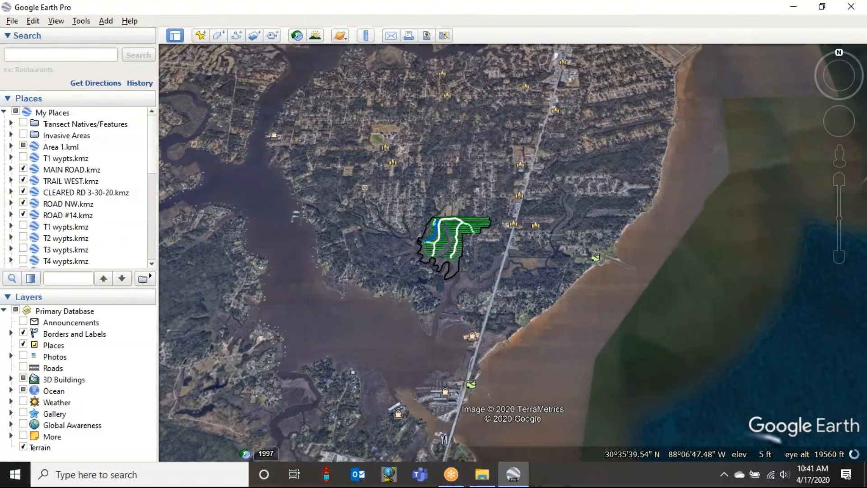
pyautogui.scroll(1, 484, 265)
pyautogui.scroll(4, 479, 263)
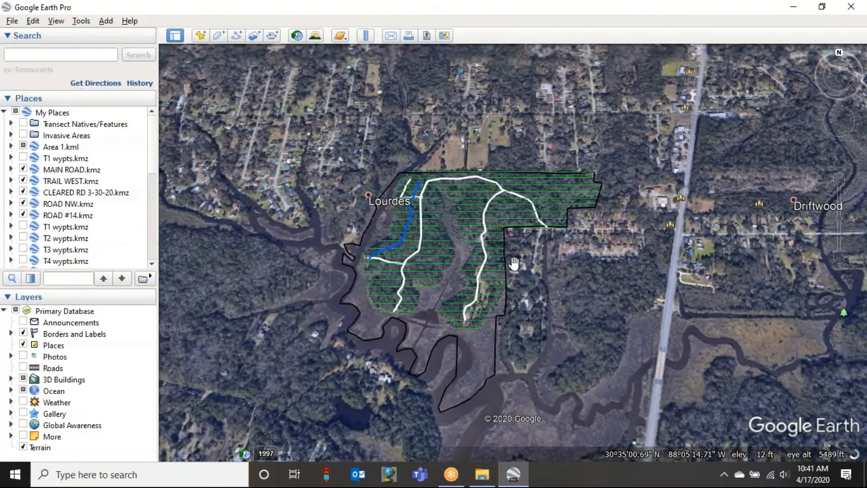
pyautogui.scroll(1, 514, 263)
pyautogui.moveTo(635, 235); pyautogui.dragTo(621, 203)
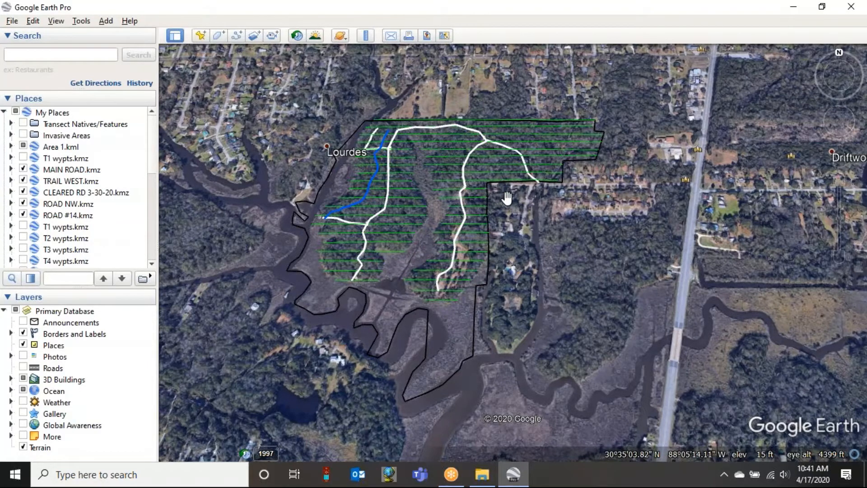
pyautogui.scroll(2, 507, 192)
pyautogui.moveTo(508, 234); pyautogui.dragTo(523, 212)
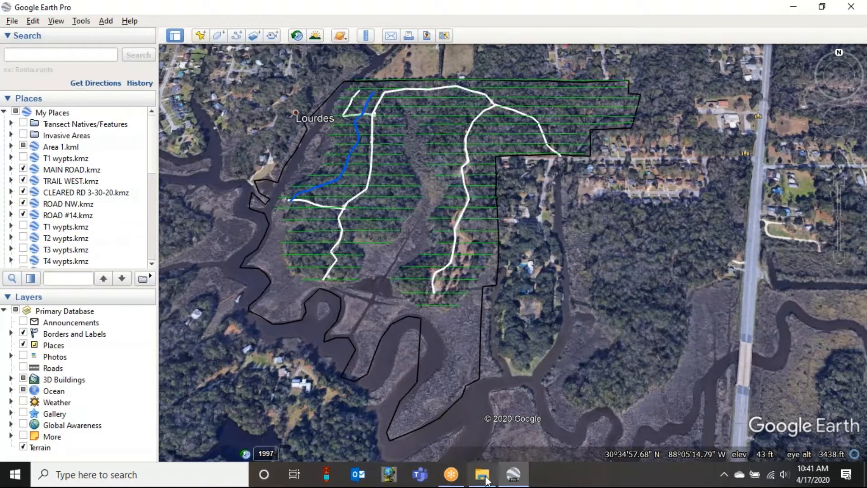
pyautogui.click(451, 474)
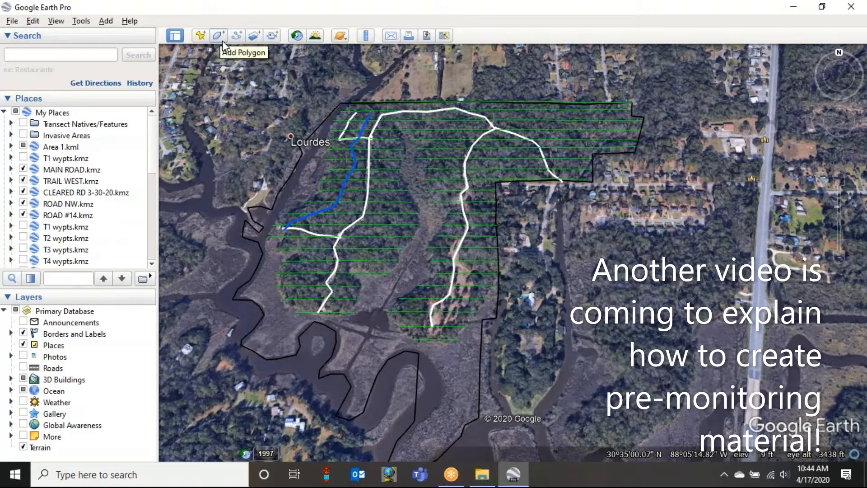
pyautogui.click(70, 170)
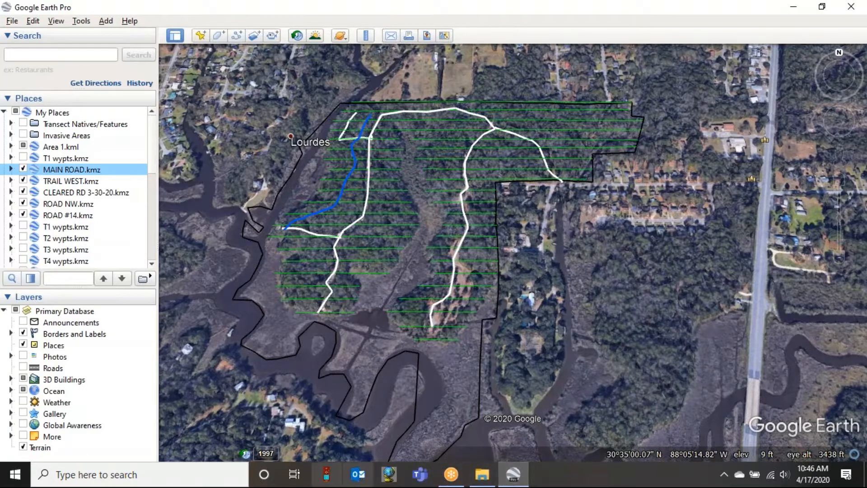
pyautogui.click(455, 474)
pyautogui.rightClick(451, 474)
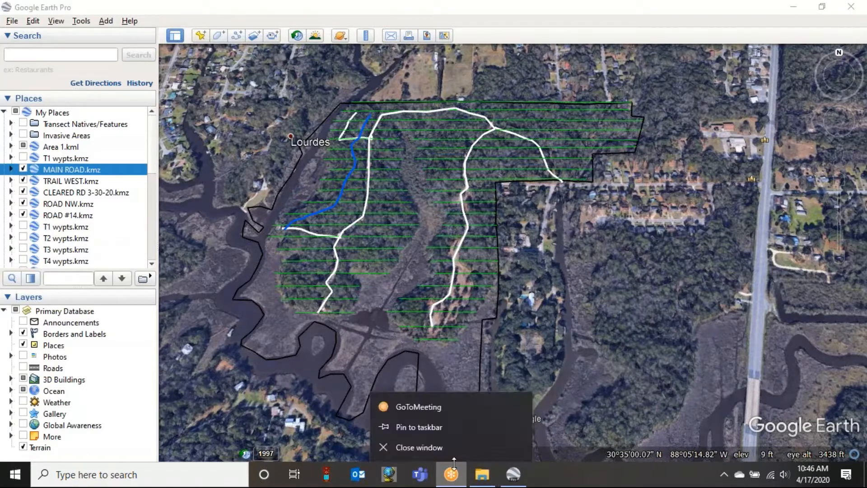
pyautogui.click(555, 478)
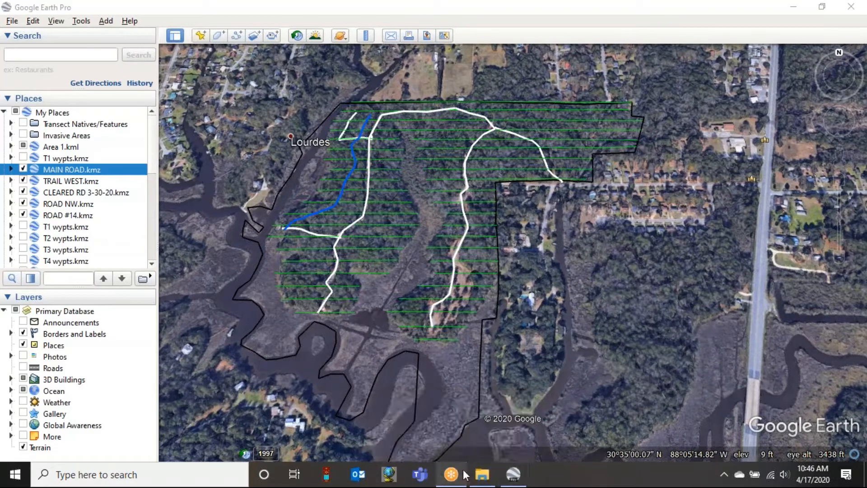
pyautogui.moveTo(464, 475)
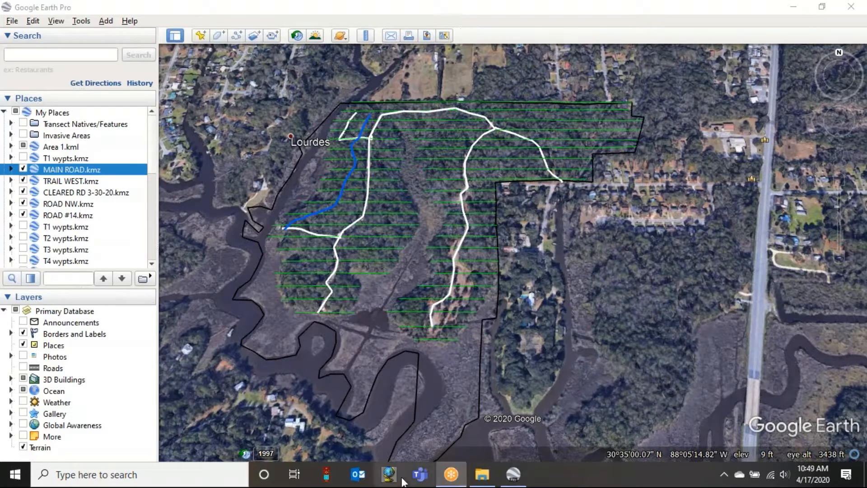
# - Switch to File Explorer, play the PCMapping 1 video from the Gulf-Wide Material folder, close it and minimize the folder window
pyautogui.click(482, 475)
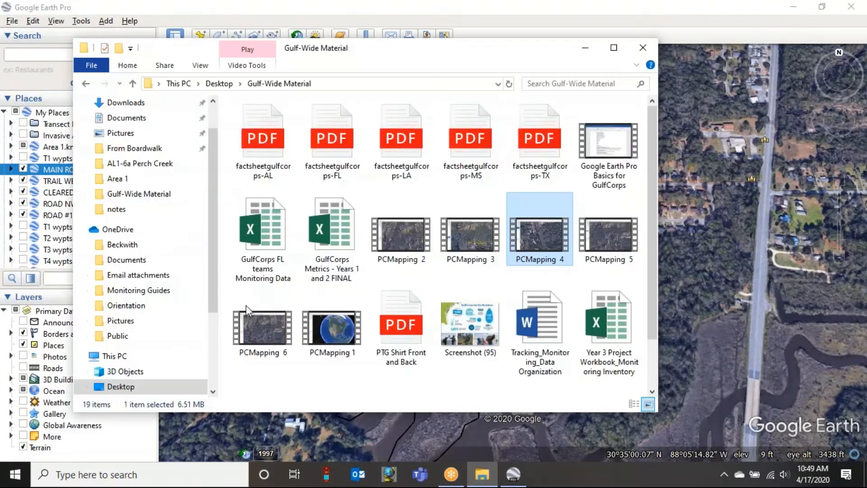
pyautogui.doubleClick(342, 347)
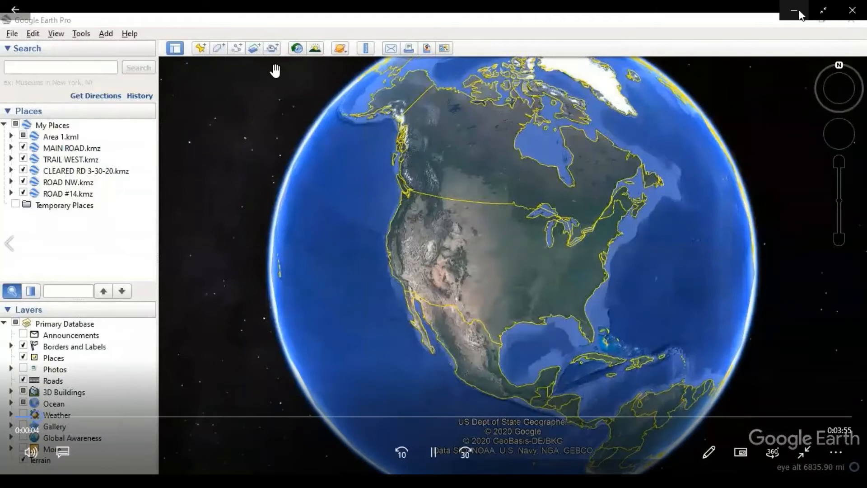
pyautogui.click(854, 10)
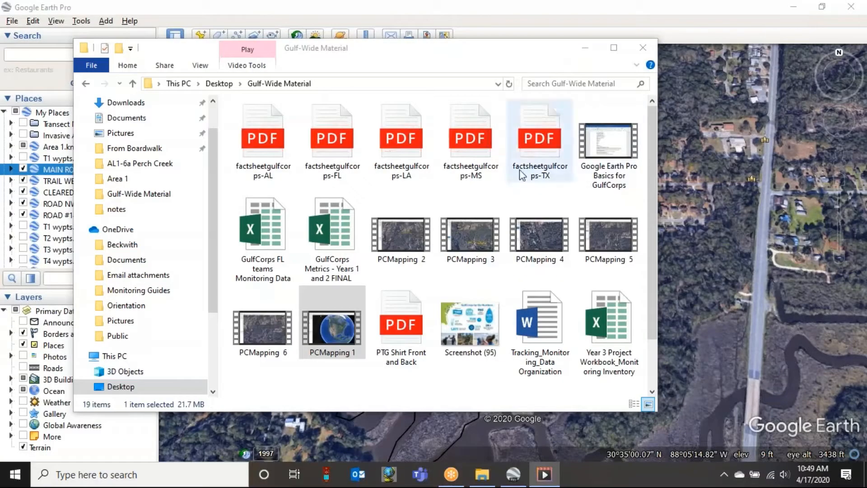
pyautogui.click(585, 48)
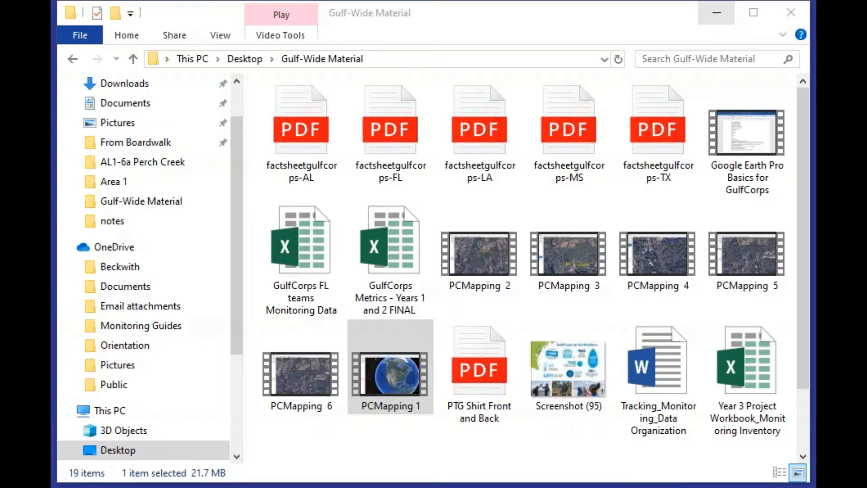
pyautogui.click(617, 10)
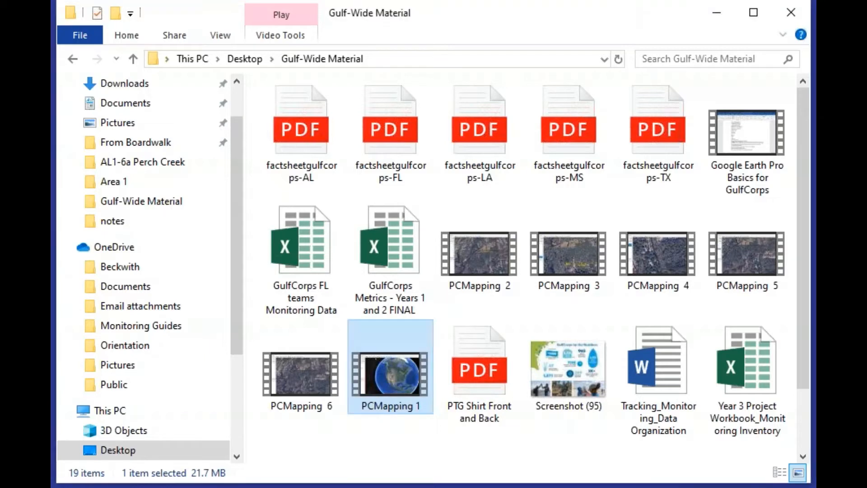
pyautogui.click(723, 8)
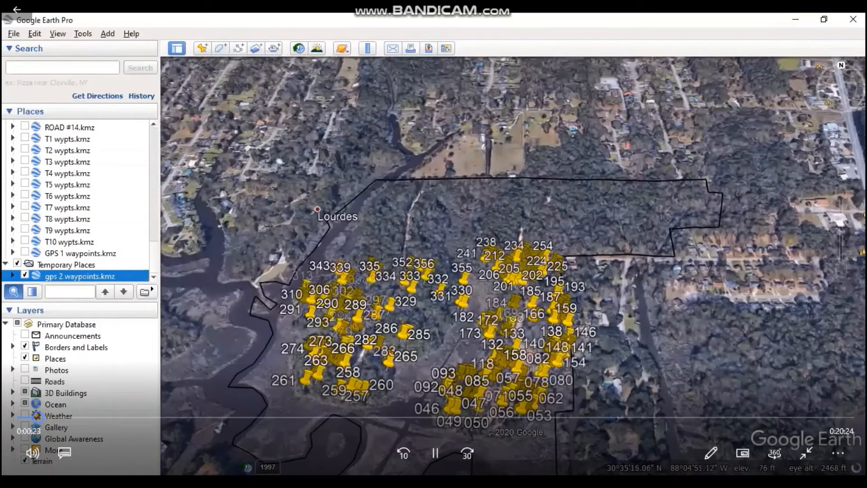
# - Expand gps 2 waypoints.kmz and move waypoints 229 to 256 into T10 wypts.kmz
pyautogui.click(14, 275)
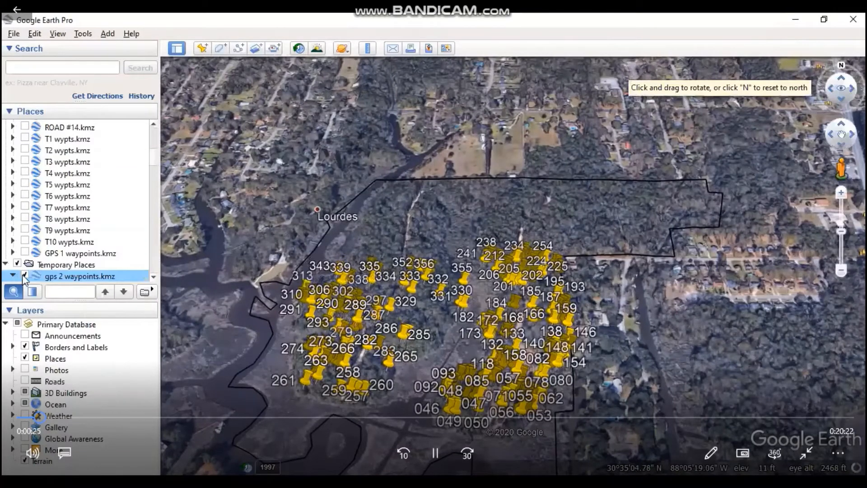
pyautogui.scroll(-4, 108, 227)
pyautogui.scroll(-1, 86, 195)
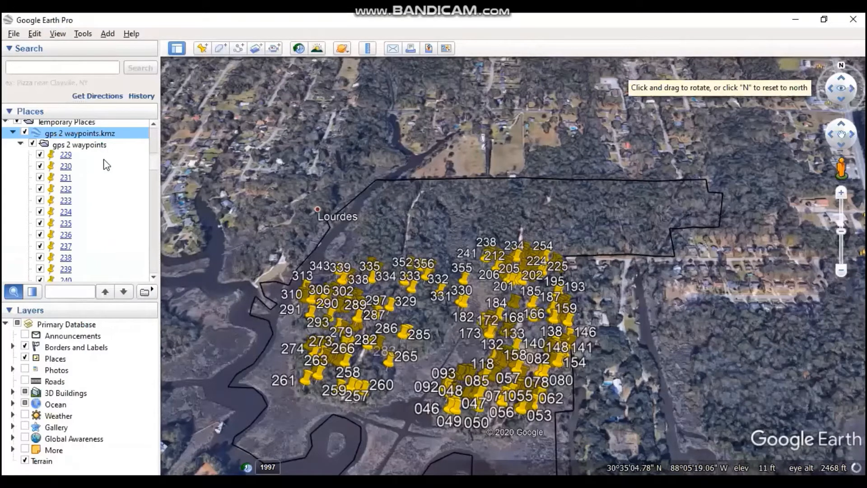
pyautogui.scroll(3, 109, 167)
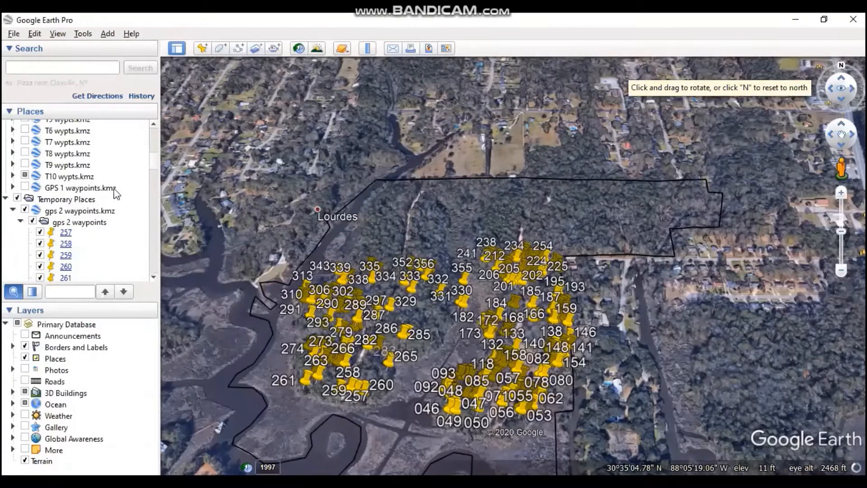
# - Add a new folder named T11 wypts from the T10 wypts.kmz entry
pyautogui.rightClick(96, 177)
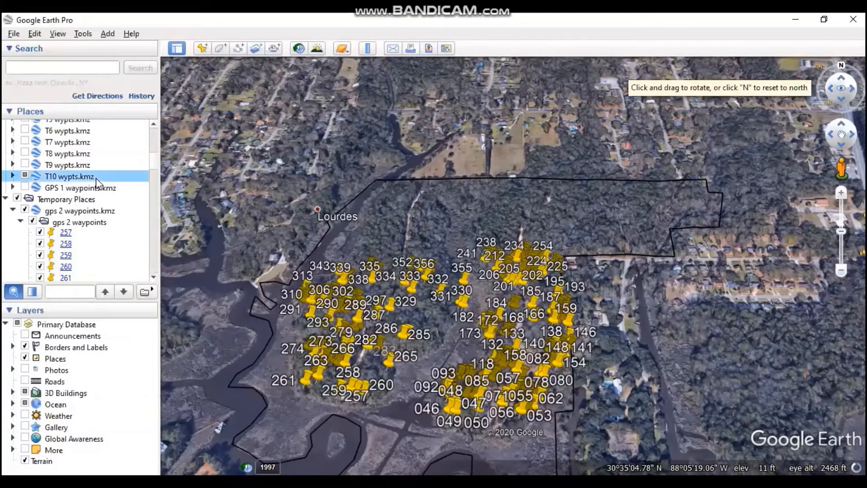
pyautogui.moveTo(136, 186)
pyautogui.click(225, 186)
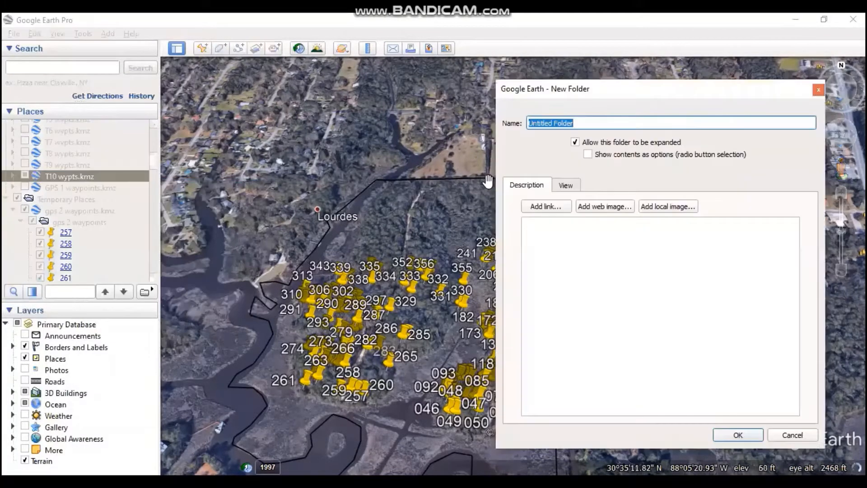
pyautogui.write('T11 ')
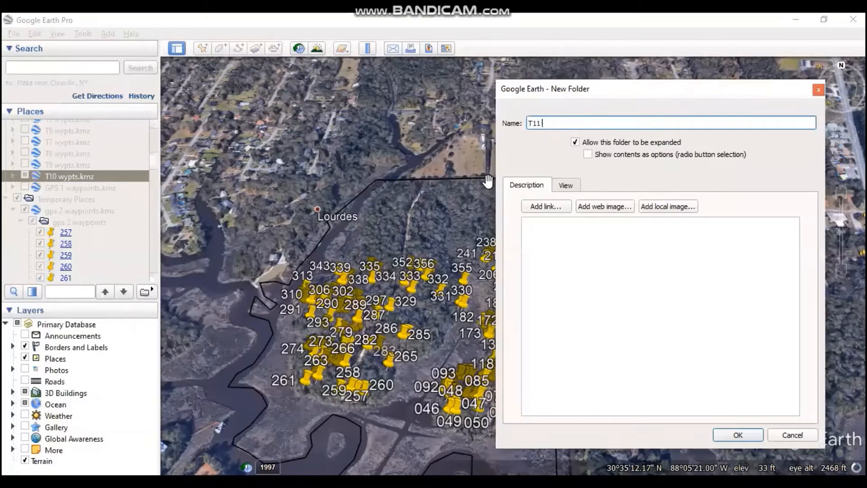
pyautogui.write('wypys')
pyautogui.press('BackSpace')
pyautogui.press('BackSpace')
pyautogui.write('ts')
pyautogui.click(737, 435)
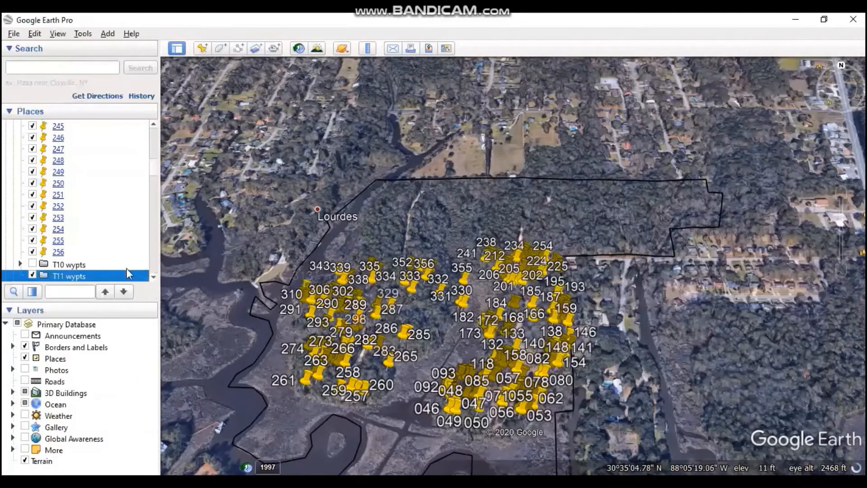
# - Move the T11 wypts folder out of T10 wypts.kmz so it sits directly below that entry in the main places list
pyautogui.scroll(-1, 99, 220)
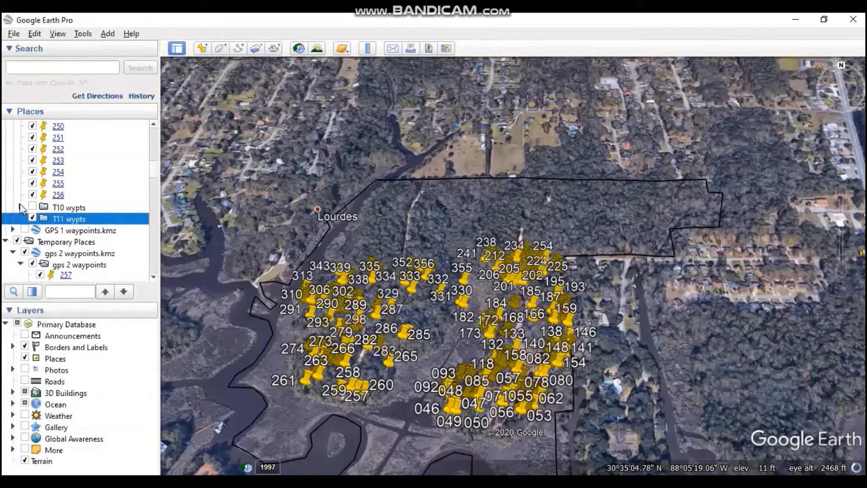
pyautogui.scroll(7, 66, 209)
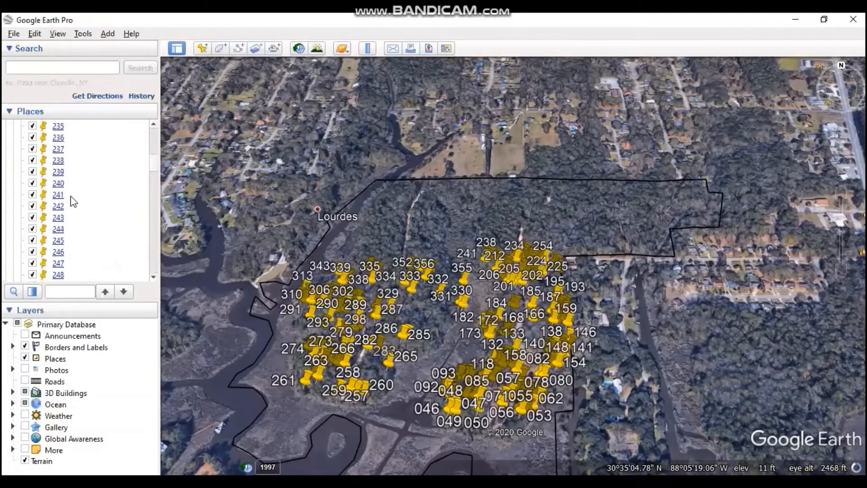
pyautogui.scroll(5, 73, 201)
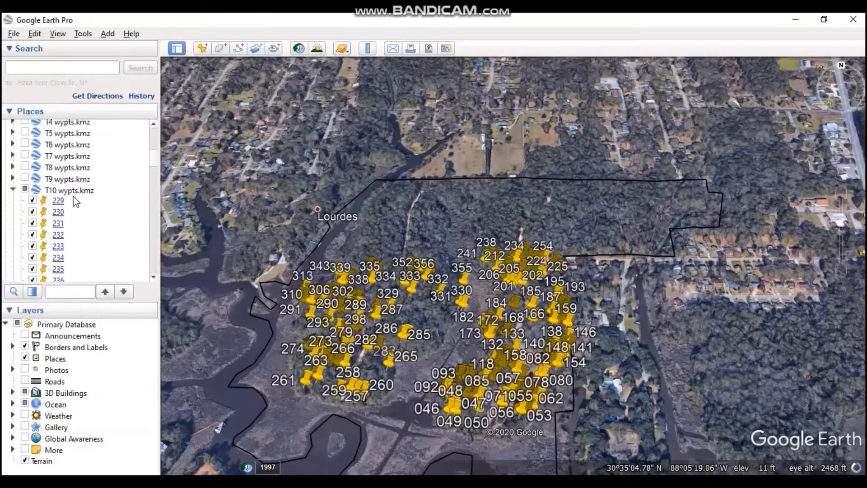
pyautogui.click(12, 190)
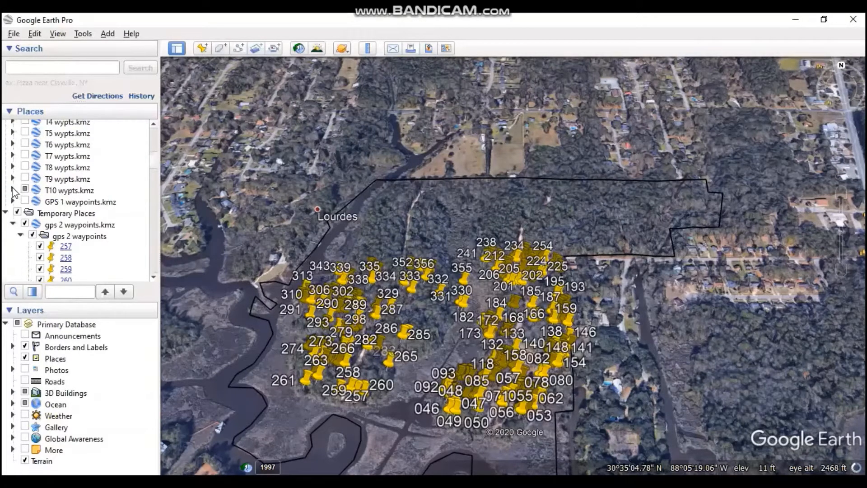
pyautogui.click(12, 189)
pyautogui.scroll(-8, 116, 201)
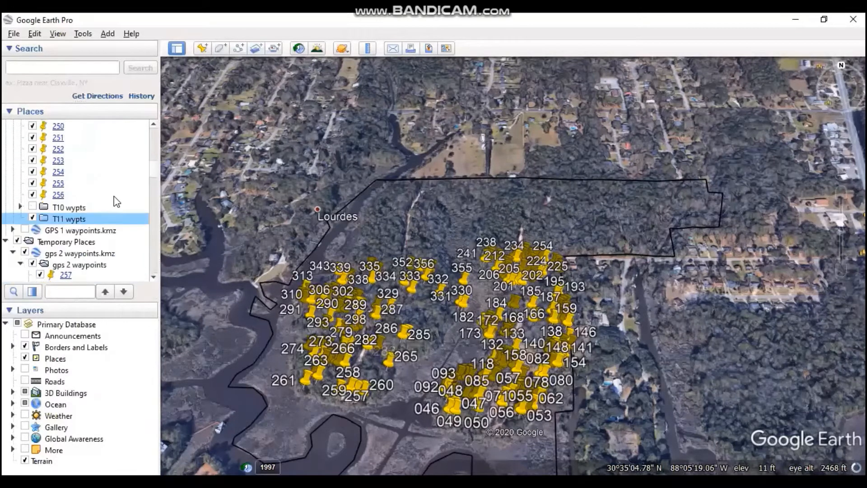
pyautogui.moveTo(77, 222)
pyautogui.mouseDown()
pyautogui.moveTo(53, 200)
pyautogui.moveTo(60, 225)
pyautogui.moveTo(68, 221)
pyautogui.mouseUp()
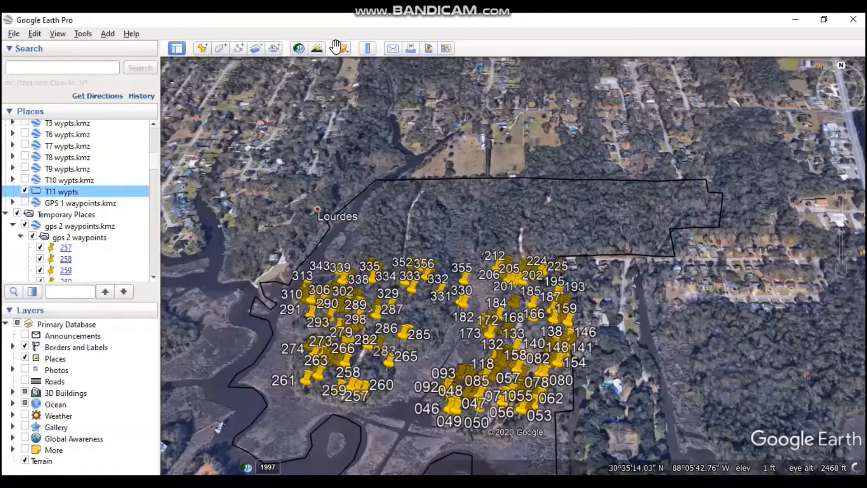
# - Select the run of waypoints ending at 354 in gps 2 waypoints and move it up to the T11 wypts folder
pyautogui.scroll(-4, 92, 204)
pyautogui.scroll(2, 92, 204)
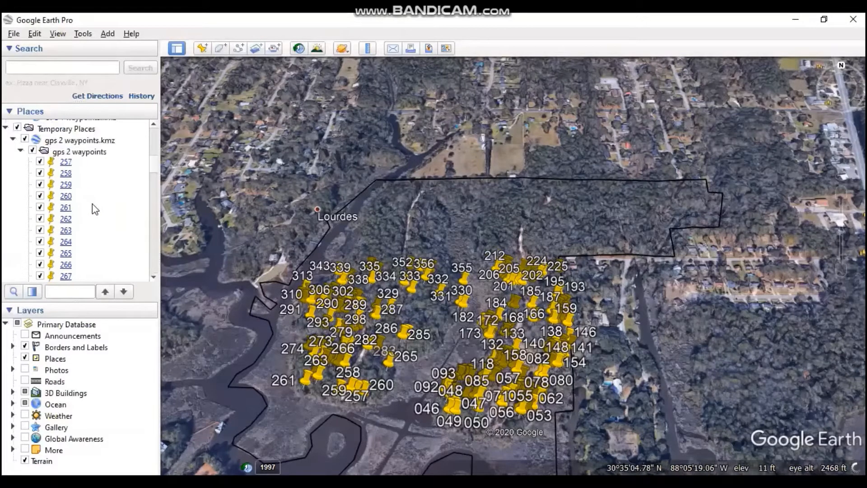
pyautogui.scroll(-2, 92, 176)
pyautogui.scroll(-20, 93, 175)
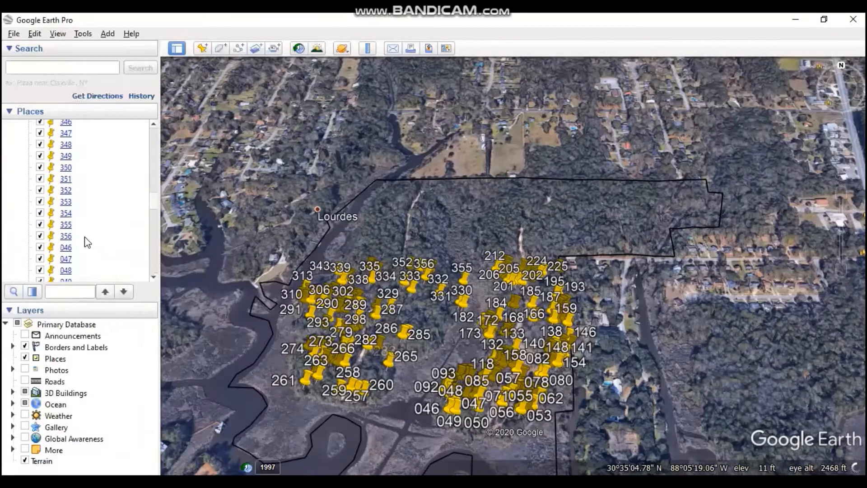
pyautogui.keyDown('shift'); pyautogui.click(76, 214); pyautogui.keyUp('shift')
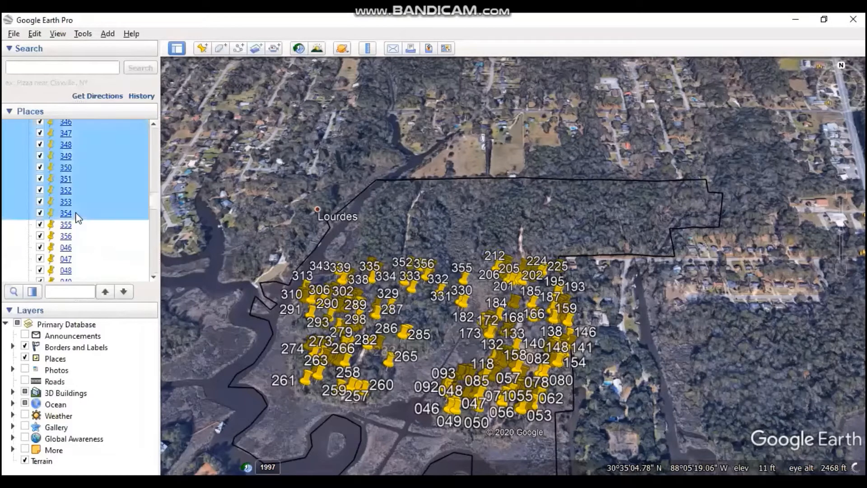
pyautogui.scroll(4, 94, 203)
pyautogui.moveTo(69, 232); pyautogui.dragTo(109, 171)
pyautogui.moveTo(96, 245); pyautogui.dragTo(72, 247)
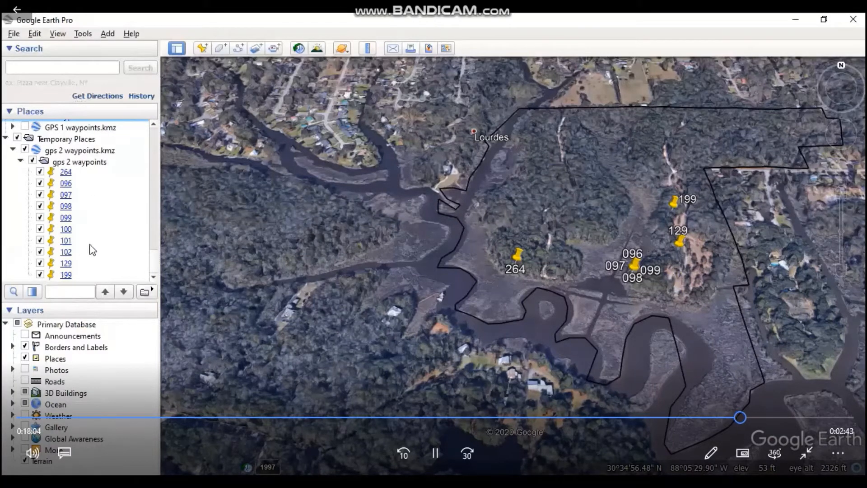
# - Start adding a new item from the GPS 1 waypoints.kmz entry directly below the T21 wypts folder
pyautogui.scroll(1, 110, 169)
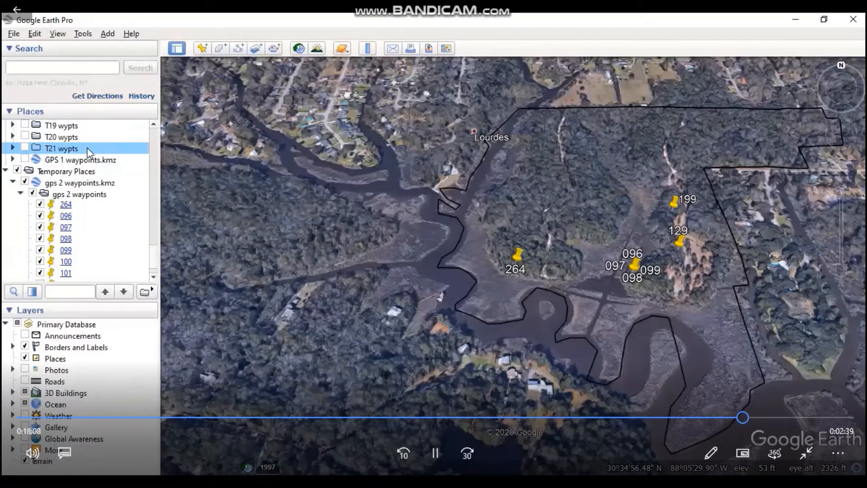
pyautogui.scroll(3, 111, 160)
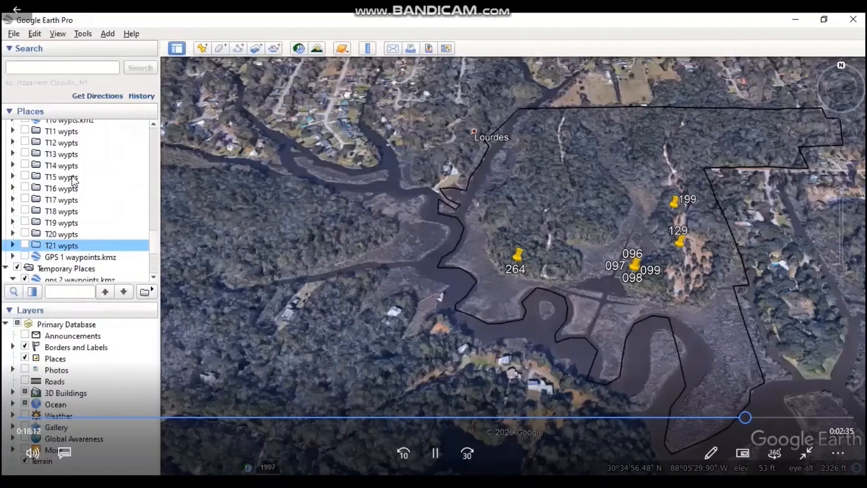
pyautogui.rightClick(71, 257)
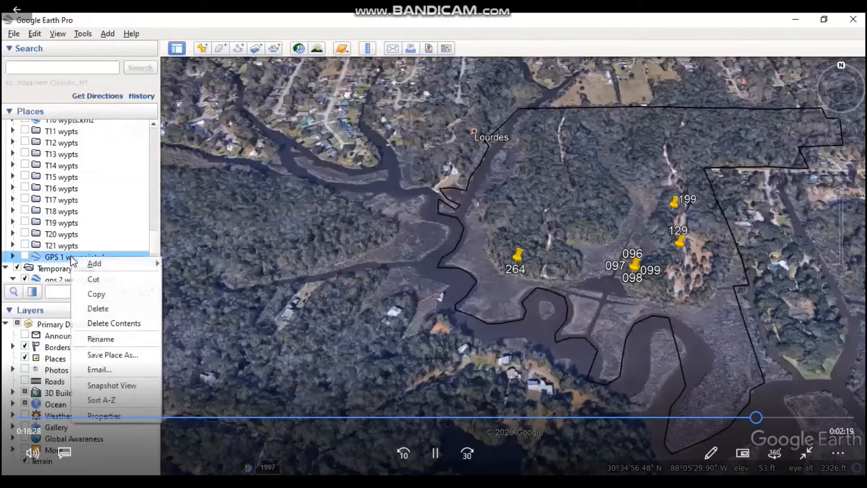
pyautogui.moveTo(93, 263)
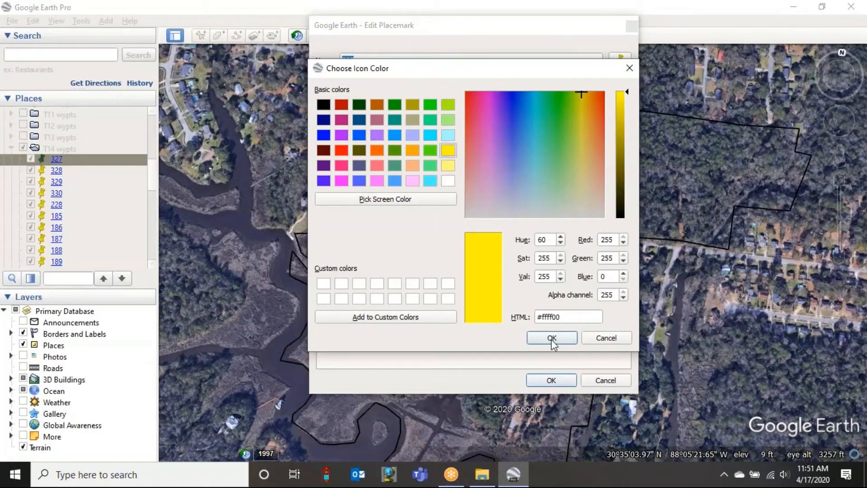
# - Set the label color of waypoint 327 in the T14 wypts folder to blue
pyautogui.click(549, 337)
pyautogui.click(549, 379)
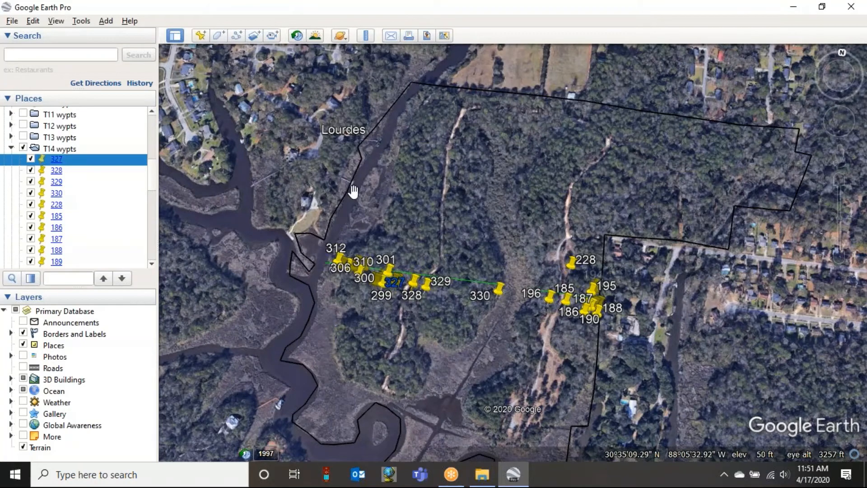
# - Replace the label color of waypoint 327 through its style properties and collapse the T14 wypts folder
pyautogui.rightClick(68, 164)
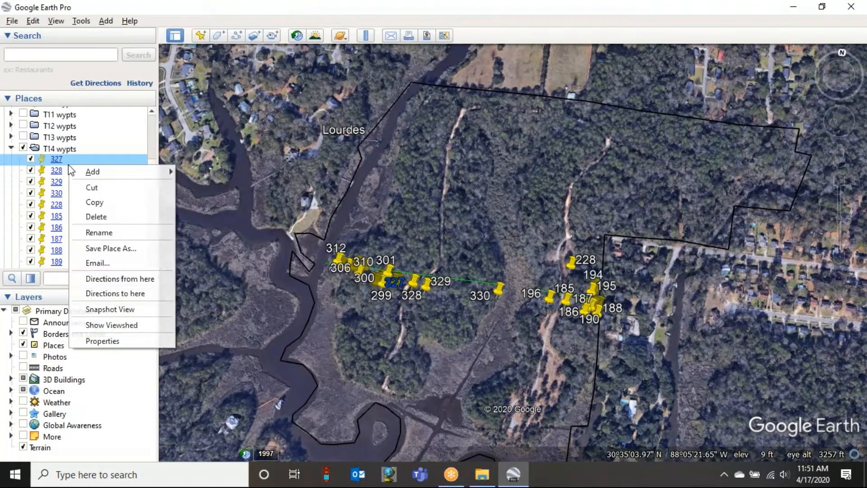
pyautogui.click(145, 343)
pyautogui.click(388, 162)
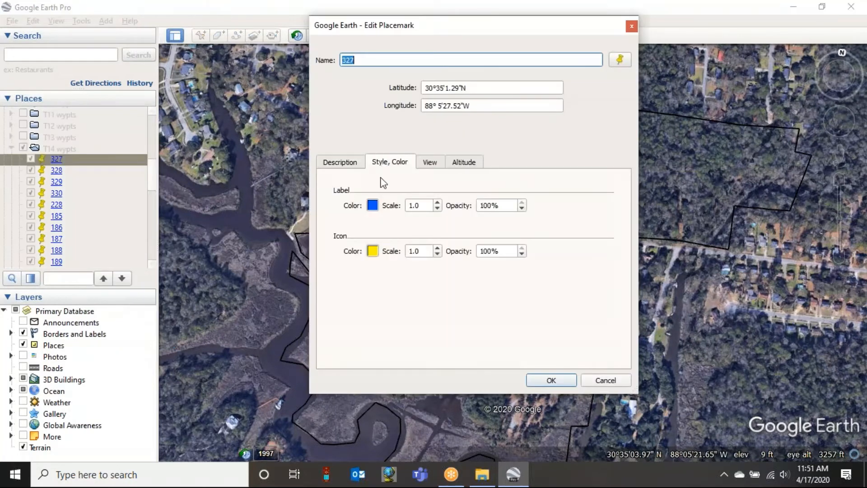
pyautogui.click(372, 206)
pyautogui.click(447, 150)
pyautogui.click(550, 338)
pyautogui.click(559, 377)
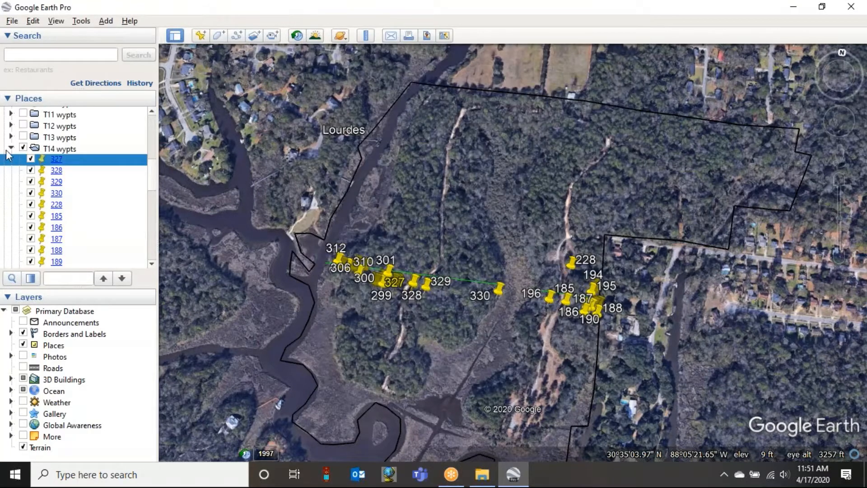
pyautogui.click(12, 148)
# - Add a new folder named T23 wypts from the gps 2 waypoints.kmz entry
pyautogui.scroll(3, 127, 215)
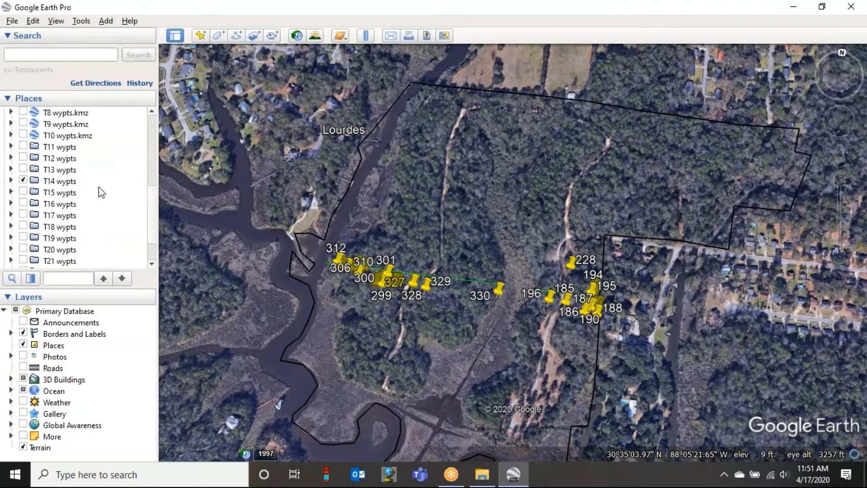
pyautogui.scroll(-4, 103, 185)
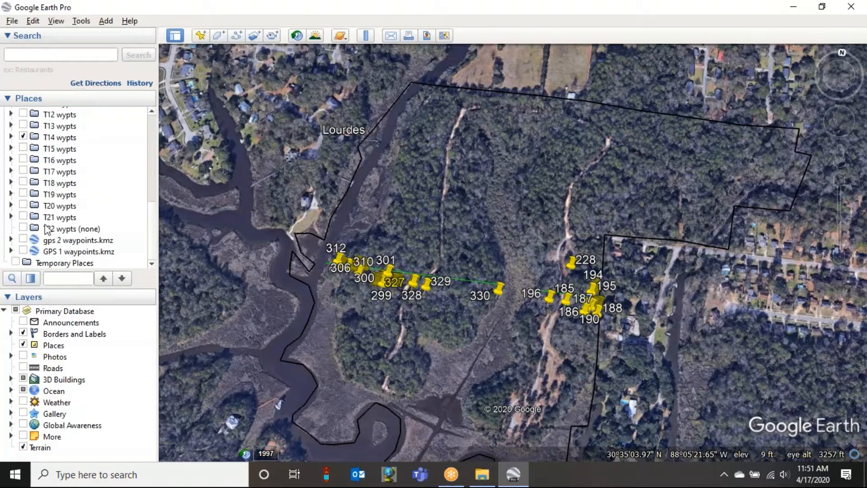
pyautogui.rightClick(53, 245)
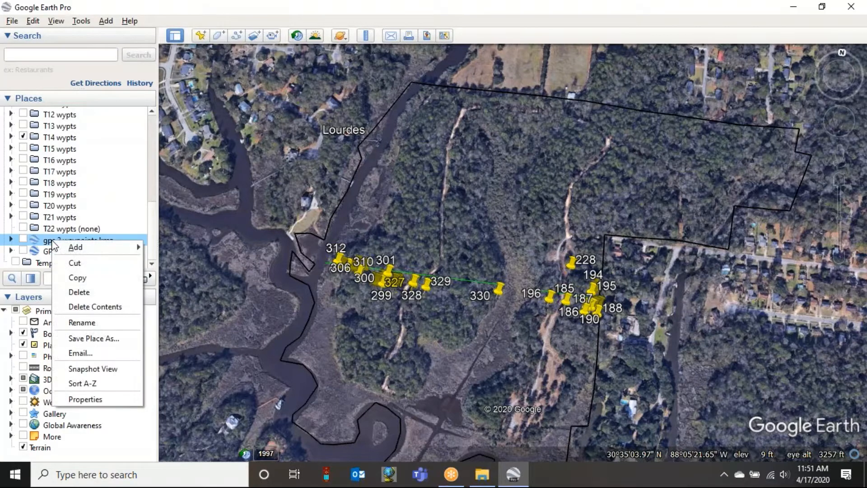
pyautogui.moveTo(72, 244)
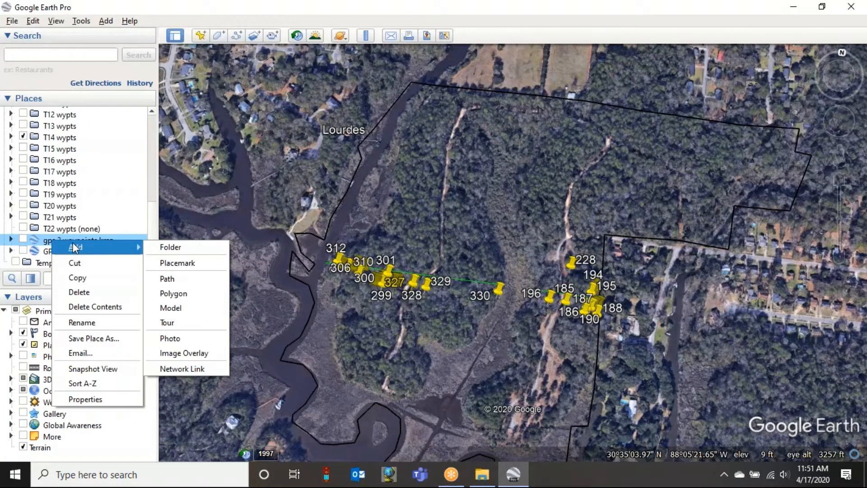
pyautogui.click(171, 247)
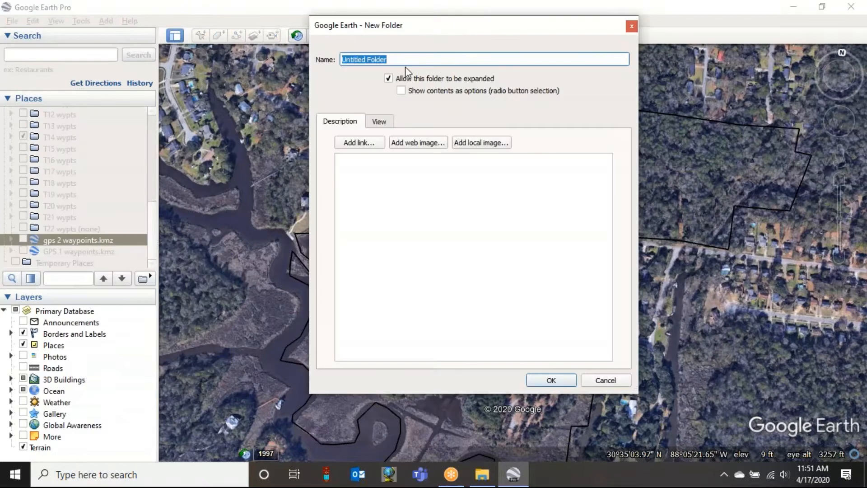
pyautogui.write('T23 wypts')
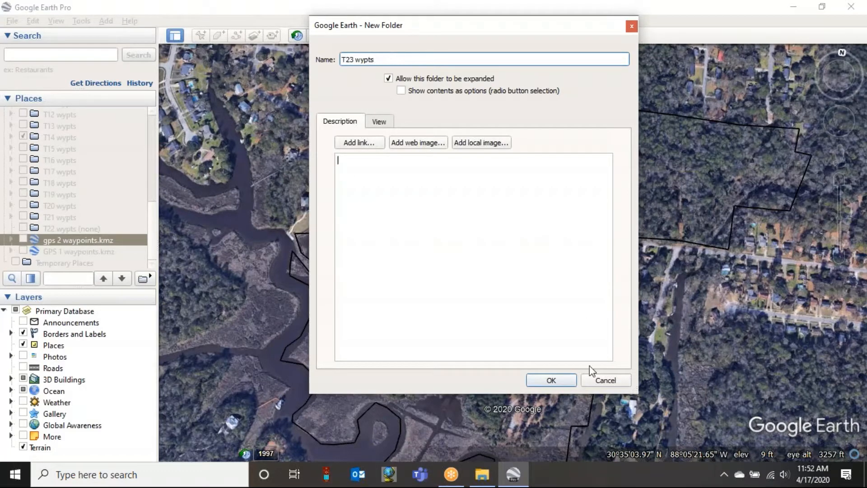
pyautogui.click(553, 380)
# - Move the T23 wypts folder out of gps 2 waypoints.kmz so it sits directly below T22 wypts (none)
pyautogui.scroll(-1, 89, 215)
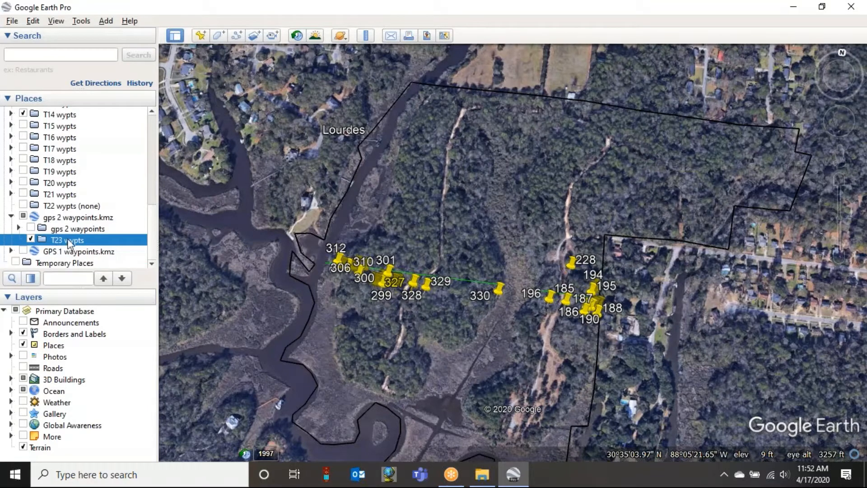
pyautogui.click(12, 217)
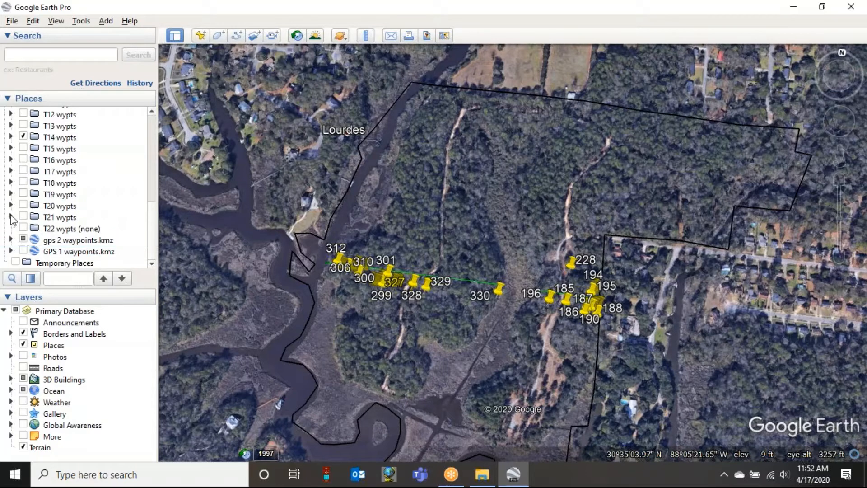
pyautogui.click(11, 240)
pyautogui.scroll(-1, 87, 199)
pyautogui.moveTo(69, 244); pyautogui.dragTo(68, 210)
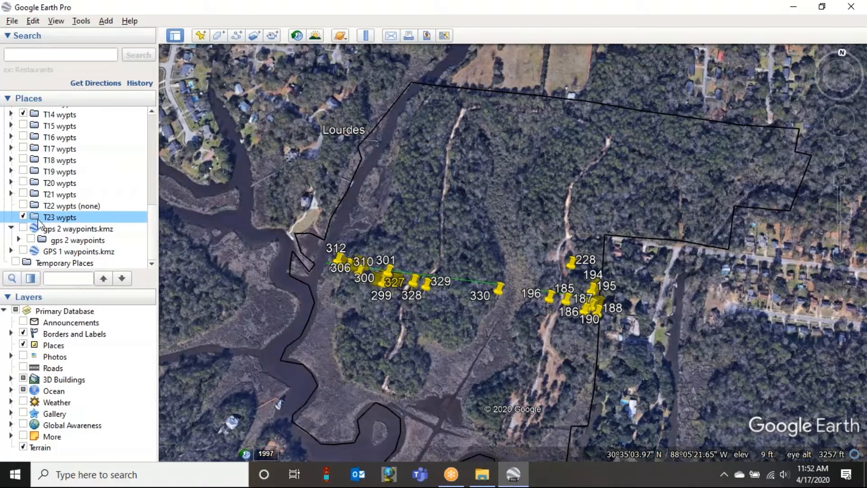
# - Expand T21 wypts to check its waypoints, collapse it, and turn off the visibility of T23 wypts
pyautogui.click(11, 194)
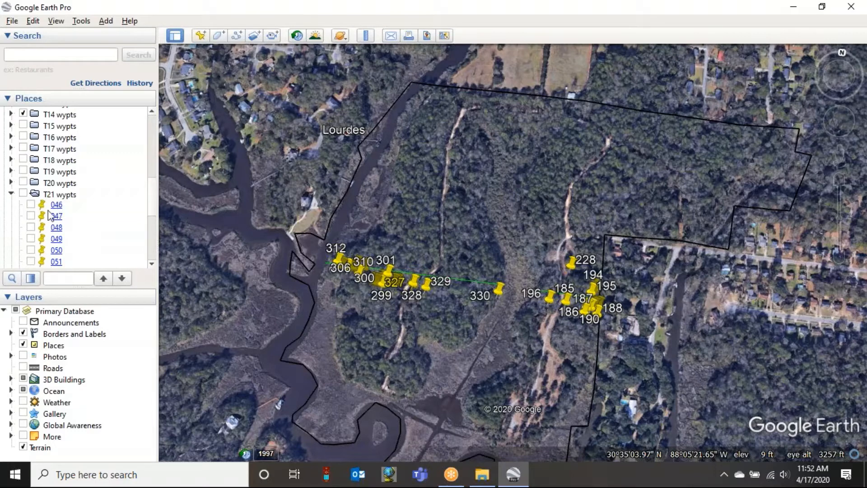
pyautogui.click(11, 194)
pyautogui.click(23, 217)
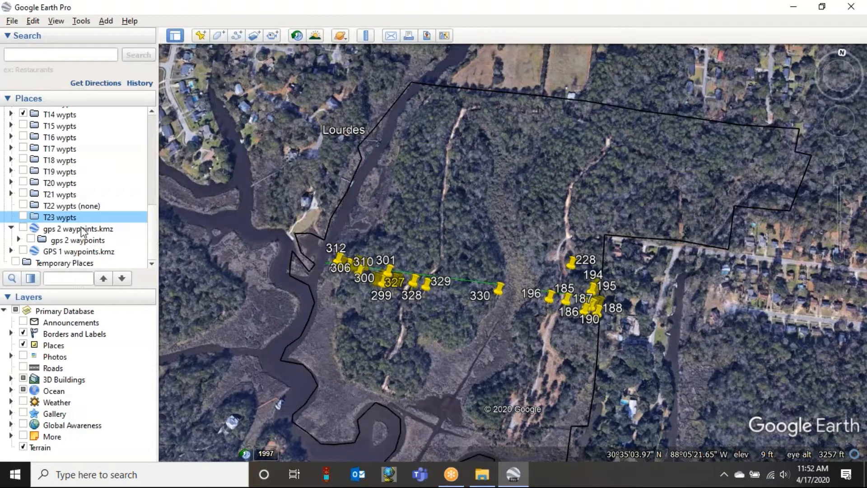
# - Open the save dialog for T10 wypts.kmz as a Kmz file in the Area 1 folder and cancel it
pyautogui.scroll(5, 93, 213)
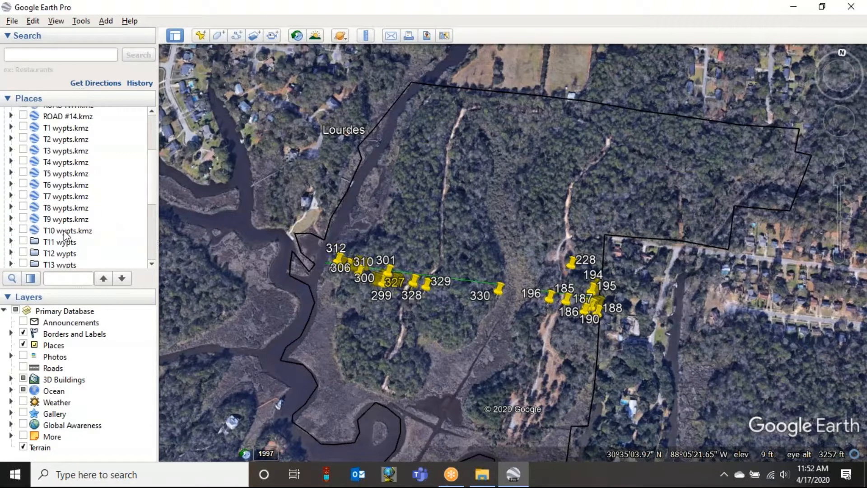
pyautogui.rightClick(62, 233)
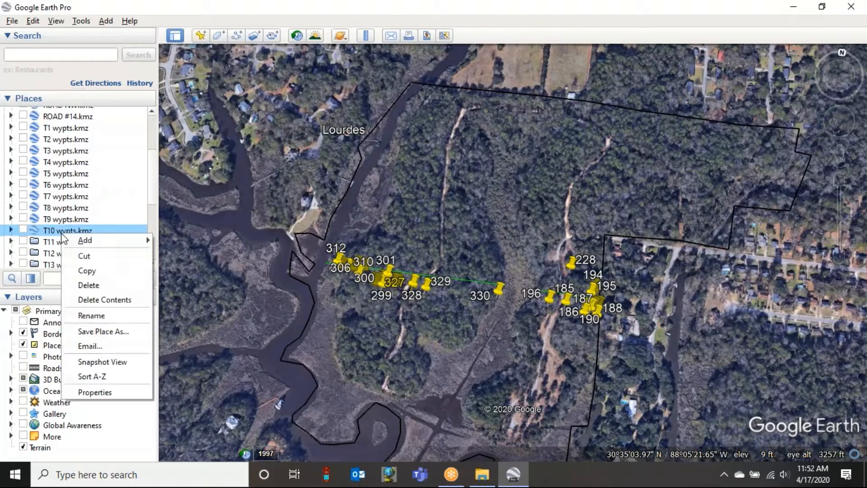
pyautogui.click(95, 335)
pyautogui.moveTo(193, 26); pyautogui.dragTo(376, 45)
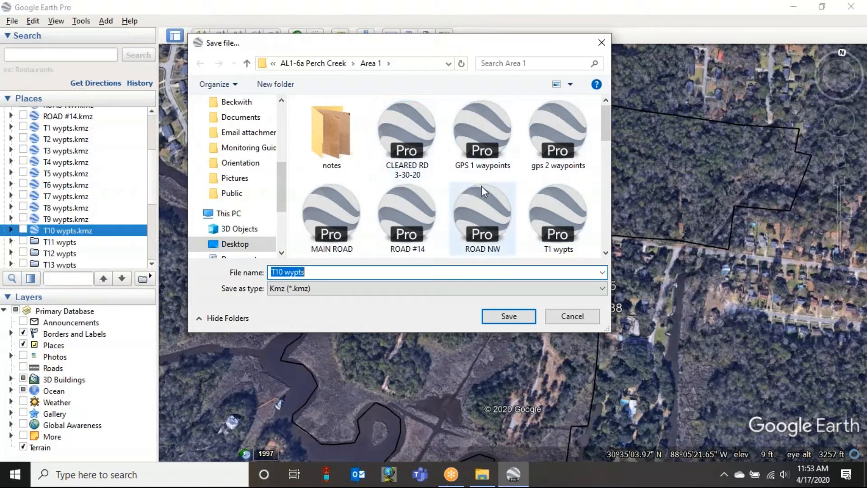
pyautogui.click(572, 316)
# - Review the list of transect waypoint entries and save all of My Places
pyautogui.scroll(-1, 72, 243)
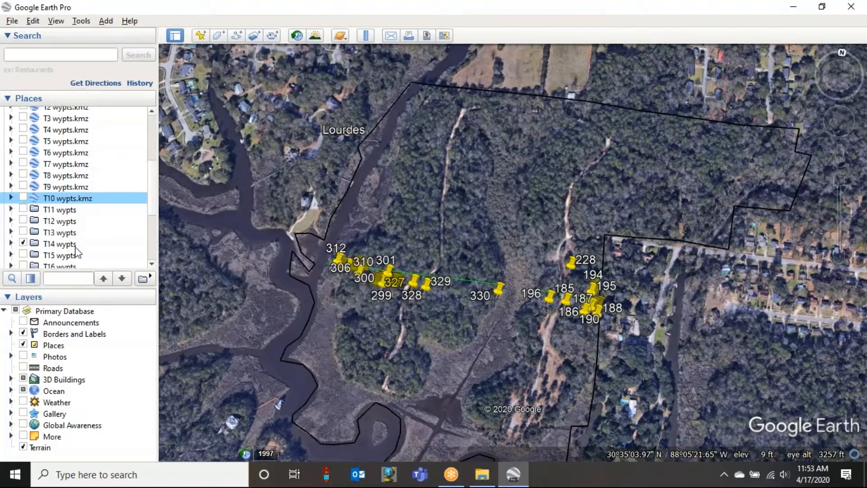
pyautogui.scroll(-1, 52, 226)
pyautogui.scroll(-1, 60, 200)
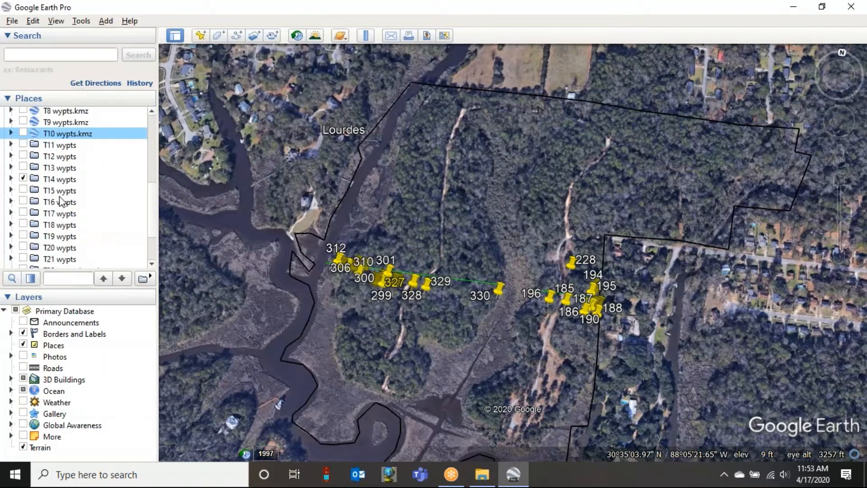
pyautogui.scroll(4, 73, 161)
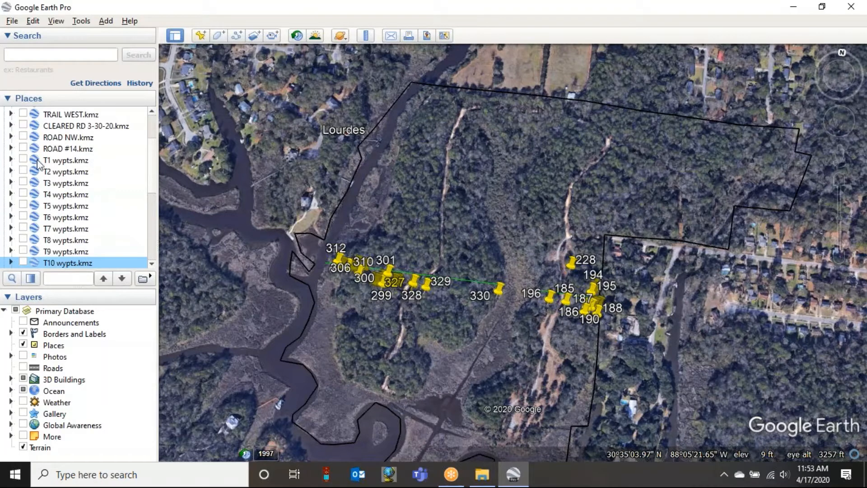
pyautogui.scroll(-4, 65, 192)
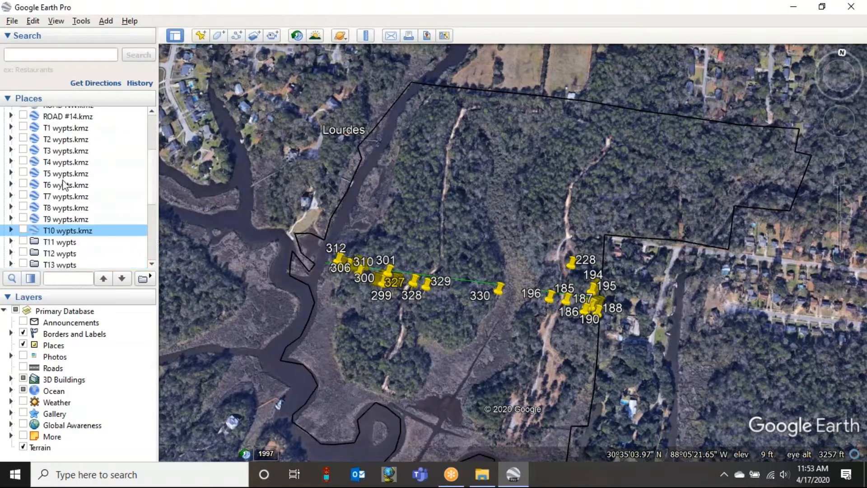
pyautogui.scroll(-2, 74, 179)
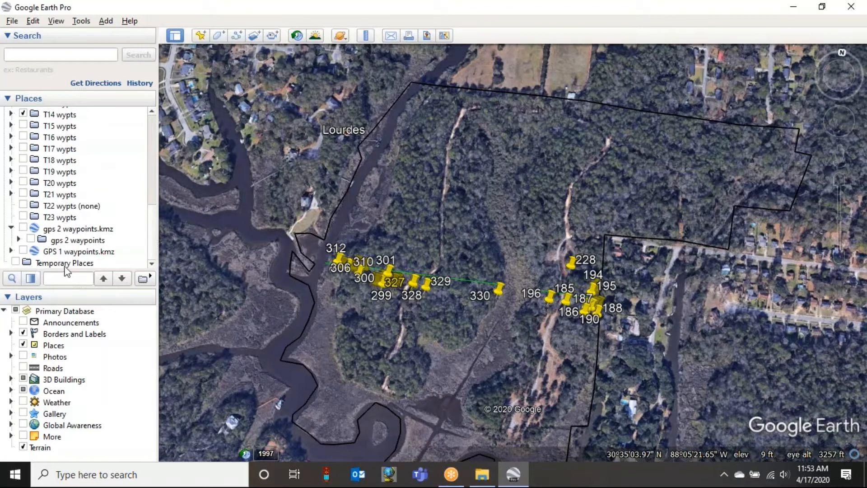
pyautogui.scroll(8, 87, 220)
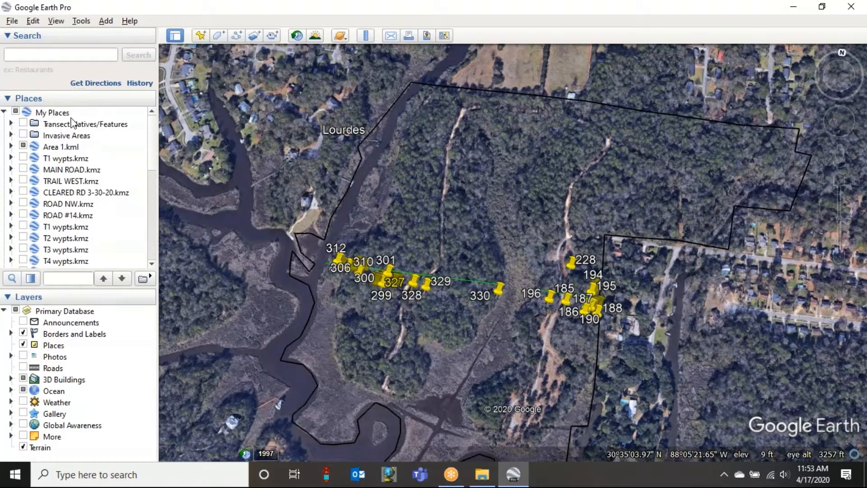
pyautogui.click(12, 22)
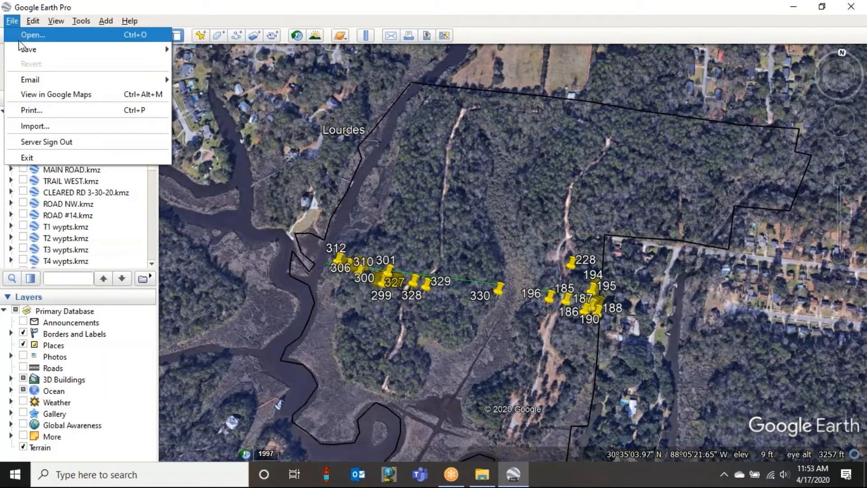
pyautogui.moveTo(93, 50)
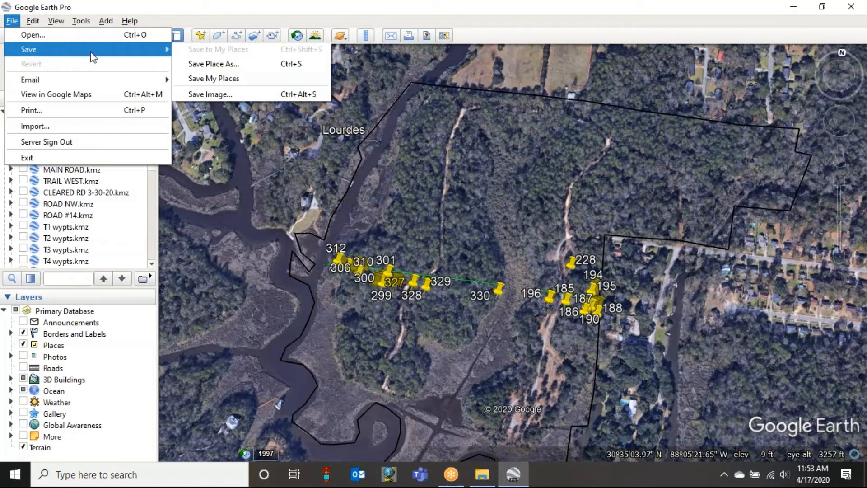
pyautogui.click(199, 81)
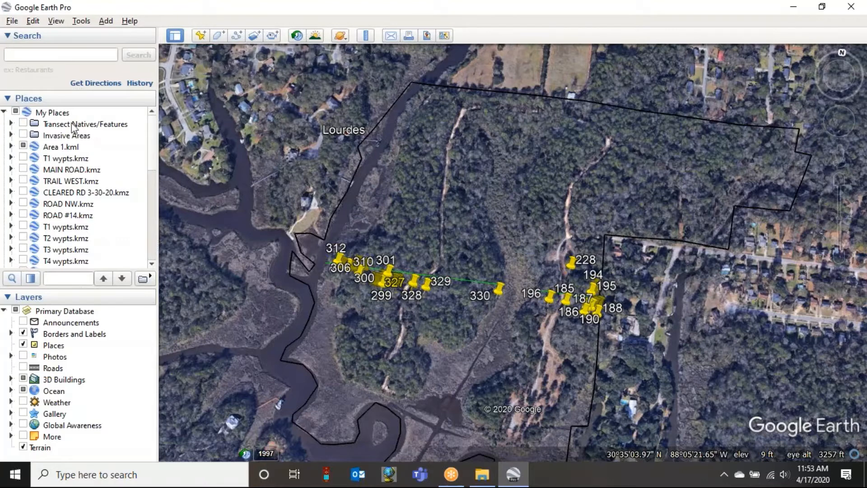
pyautogui.scroll(-5, 63, 216)
pyautogui.scroll(-3, 63, 216)
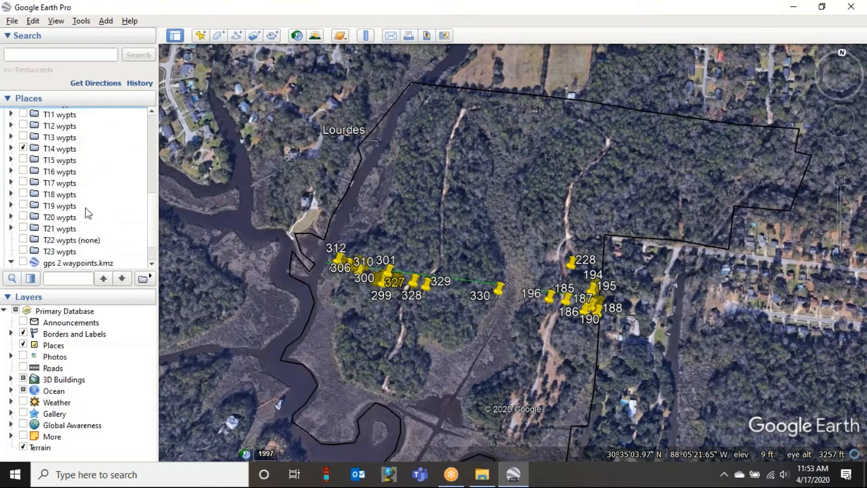
# - Look over the transect waypoint entries in My Places and collapse gps 2 waypoints.kmz
pyautogui.scroll(10, 135, 131)
pyautogui.scroll(2, 135, 131)
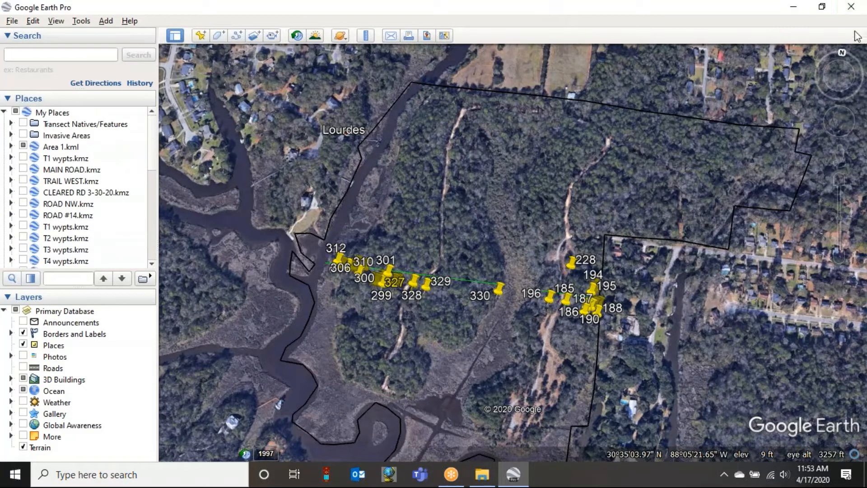
pyautogui.scroll(-5, 69, 158)
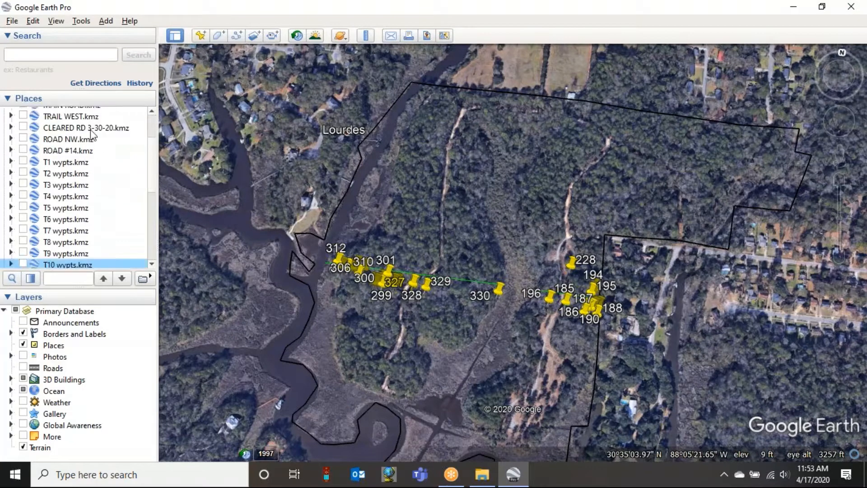
pyautogui.scroll(-1, 69, 229)
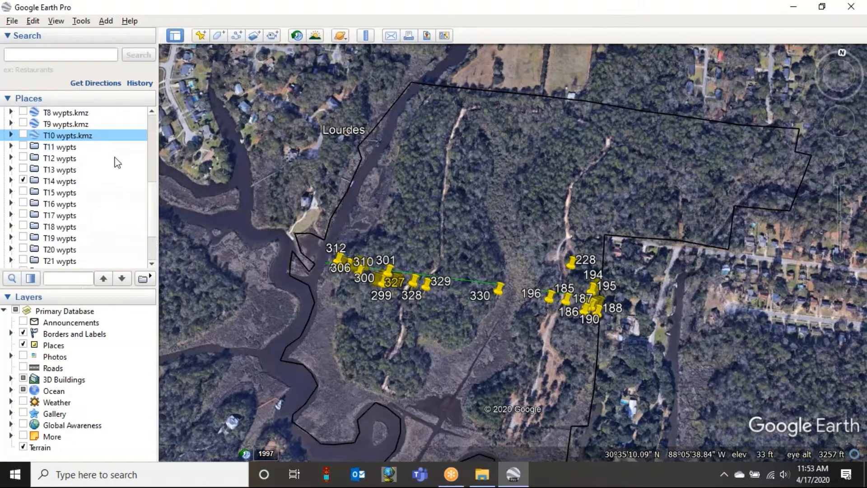
pyautogui.scroll(-2, 116, 163)
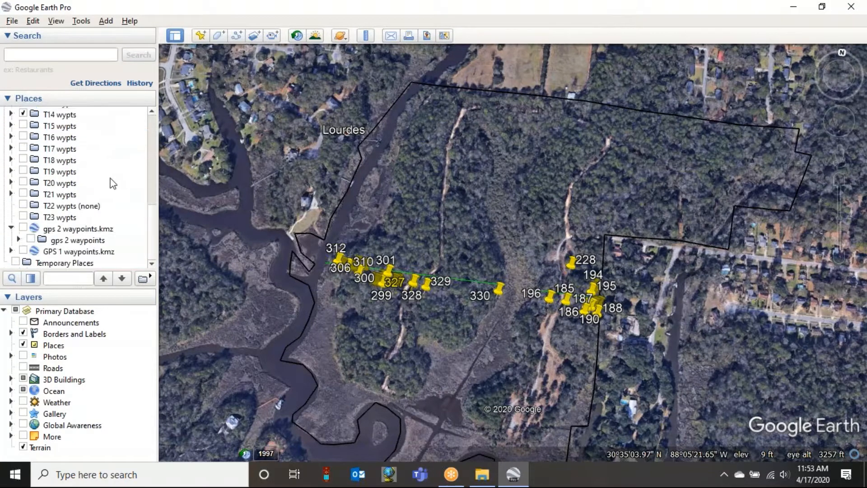
pyautogui.click(11, 228)
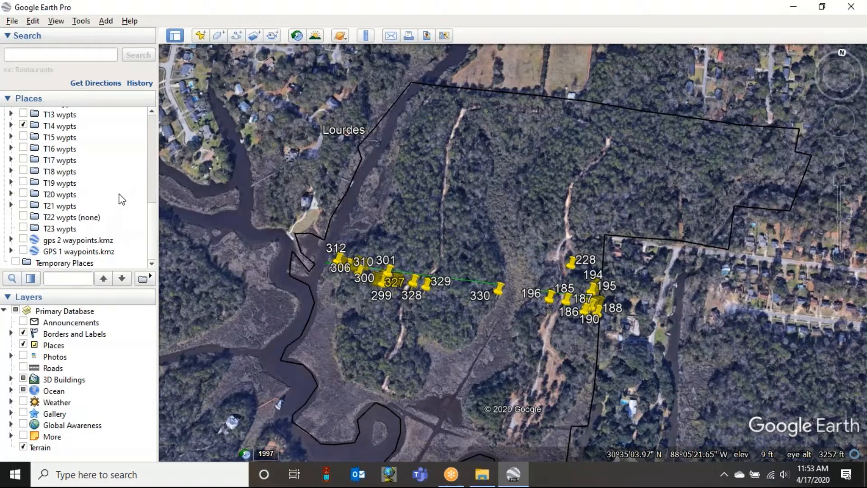
pyautogui.scroll(10, 121, 199)
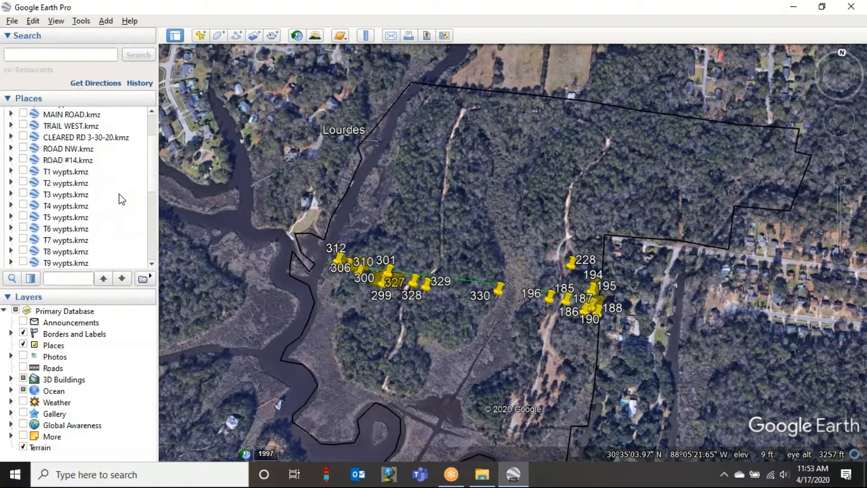
pyautogui.scroll(1, 121, 199)
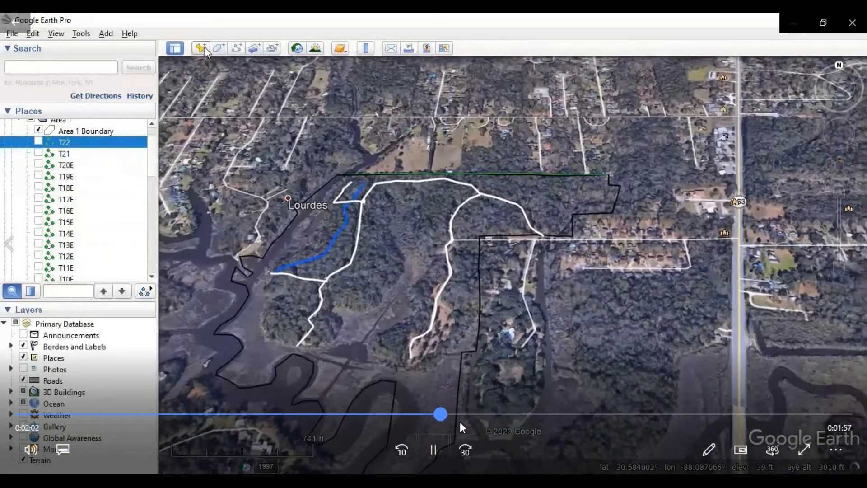
# - Seek the playing video clip to the new placemark segment at about 2:03
pyautogui.click(460, 422)
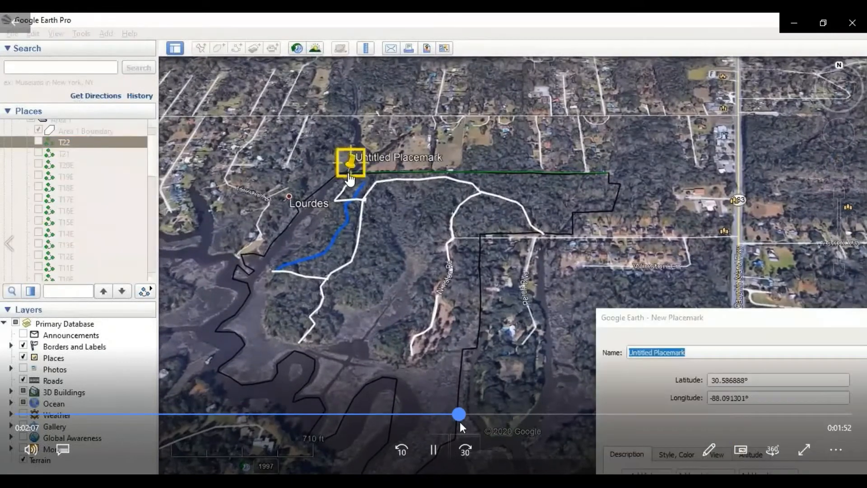
pyautogui.moveTo(460, 422); pyautogui.dragTo(444, 419)
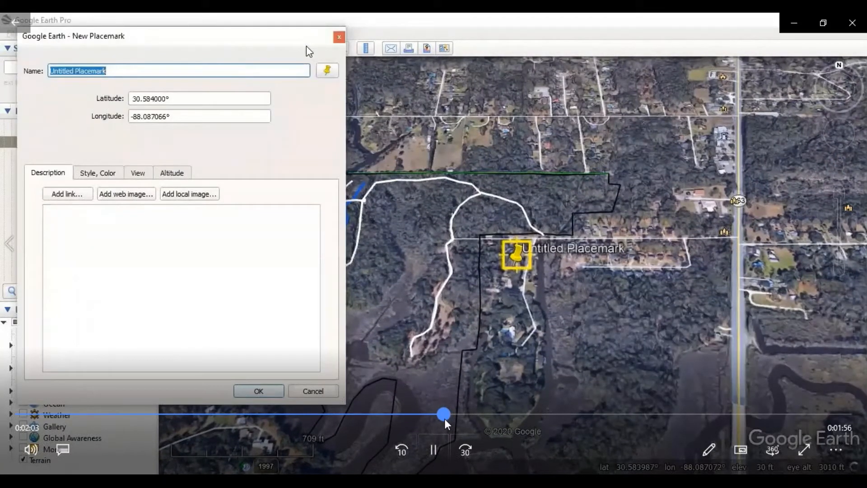
pyautogui.moveTo(445, 418); pyautogui.dragTo(443, 419)
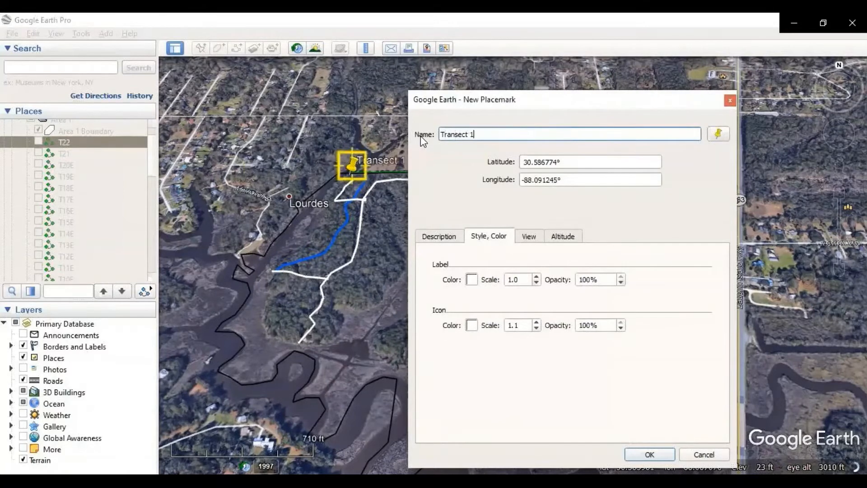
# - Name the new placemark at the west end of the northern boundary line T1 and create it
pyautogui.press('BackSpace')
pyautogui.press('BackSpace')
pyautogui.press('BackSpace')
pyautogui.press('BackSpace')
pyautogui.press('BackSpace')
pyautogui.press('BackSpace')
pyautogui.press('BackSpace')
pyautogui.write('T1')
pyautogui.click(649, 454)
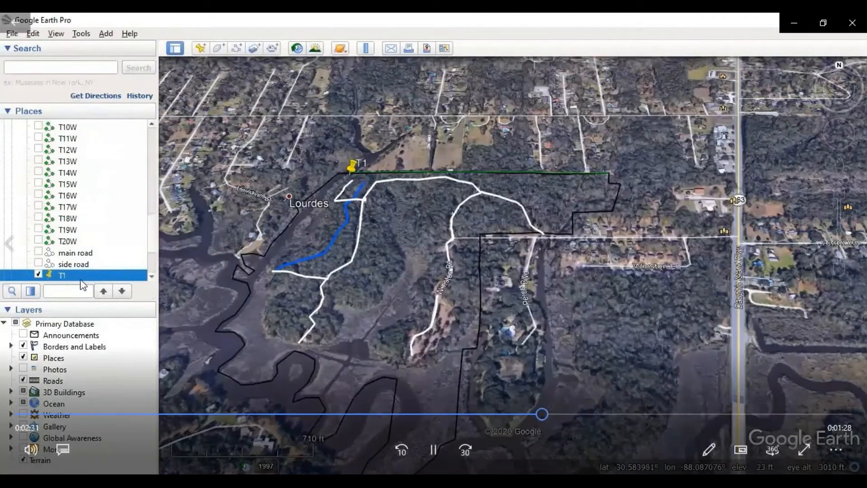
# - Open the T1 placemark's properties and enter the description "native plants: water oaks, pine, maple, magnolia, and yupon (and other holly)"
pyautogui.rightClick(82, 275)
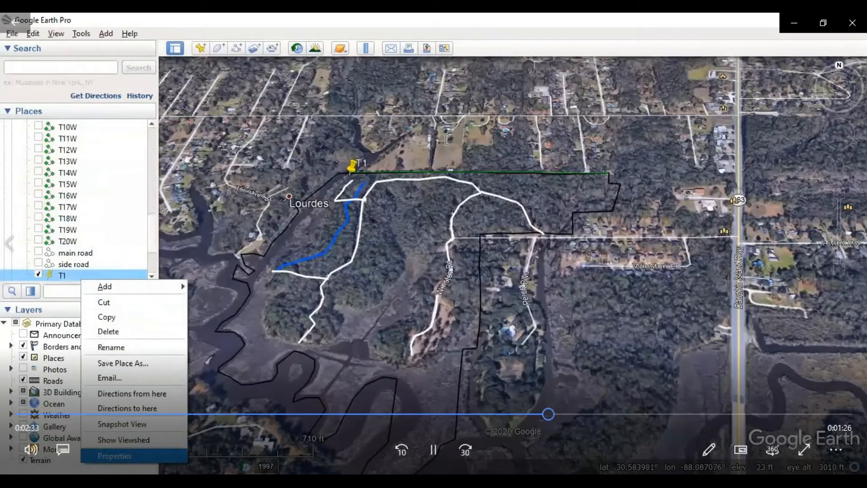
pyautogui.click(114, 455)
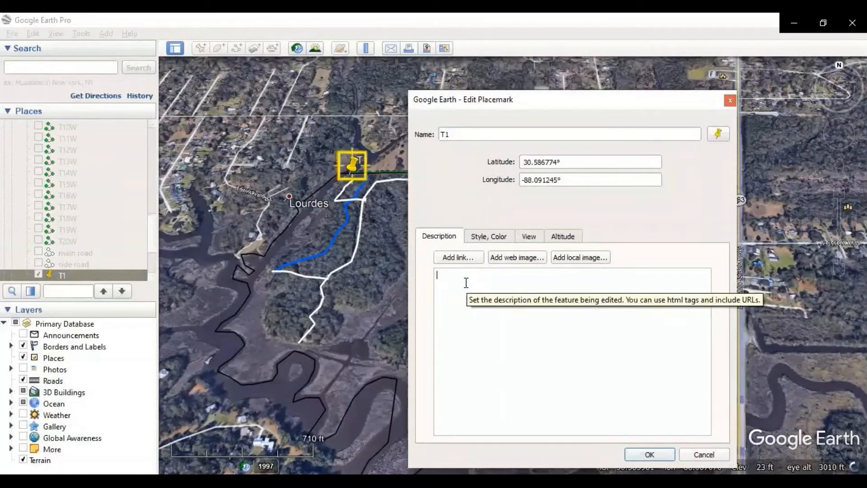
pyautogui.write('native plants: water oaks, pine')
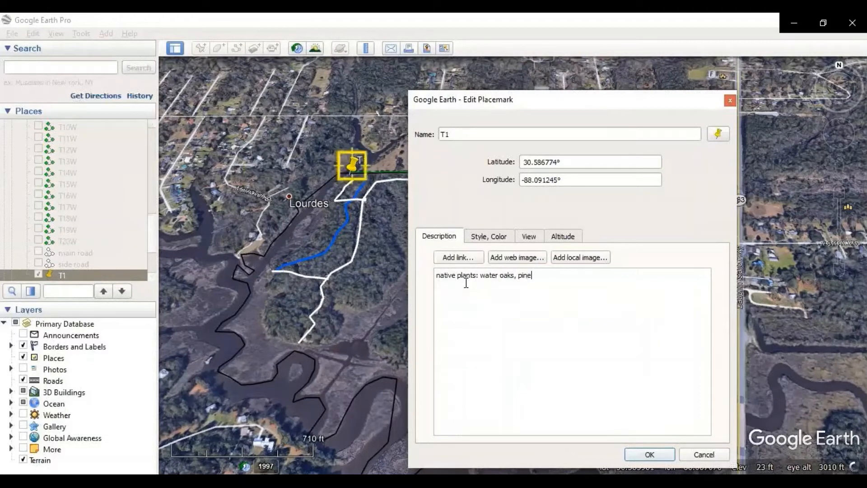
pyautogui.write(', maple, magnolia, and yupon (a')
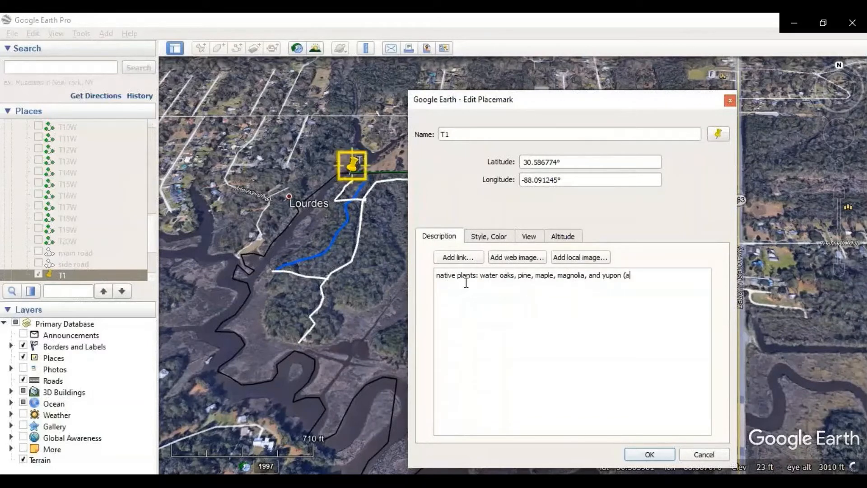
pyautogui.write('nd other holly)')
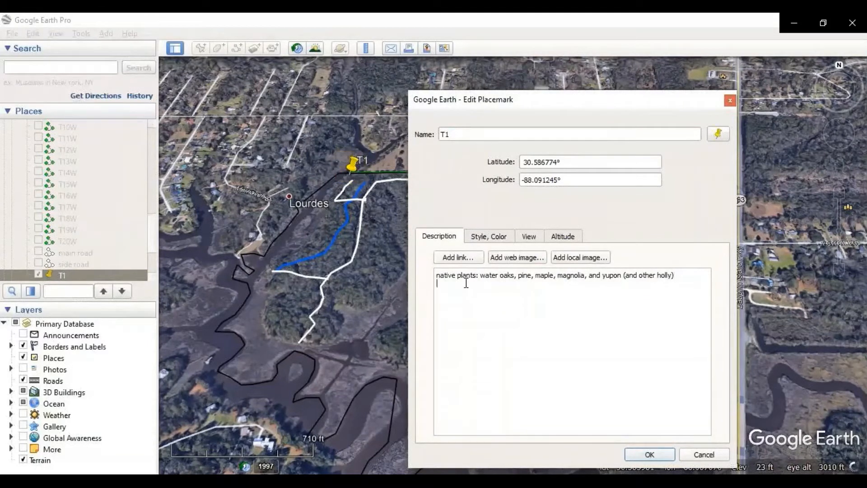
# - Add a second line to T1's description reading "transect is on northern border of property"
pyautogui.press('Return')
pyautogui.write('transect i: on northern n')
pyautogui.press('BackSpace')
pyautogui.write('border of property ')
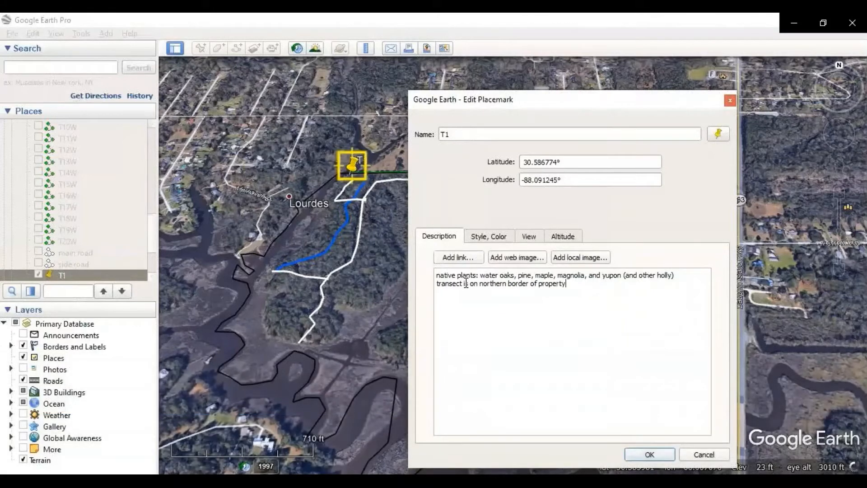
pyautogui.write('large am')
pyautogui.press('BackSpace')
pyautogui.press('BackSpace')
pyautogui.press('BackSpace')
pyautogui.press('BackSpace')
pyautogui.press('BackSpace')
pyautogui.press('BackSpace')
pyautogui.press('BackSpace')
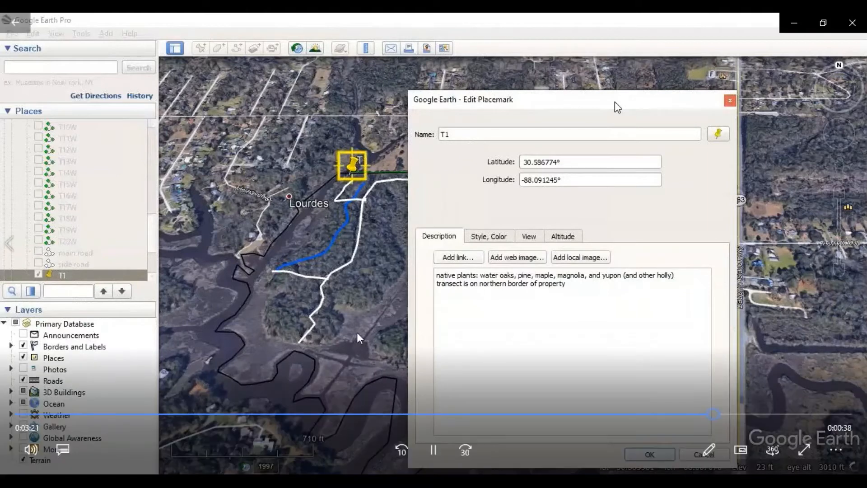
# - Move the Edit Placemark dialog aside to uncover more of the map around T1
pyautogui.moveTo(618, 108); pyautogui.dragTo(726, 96)
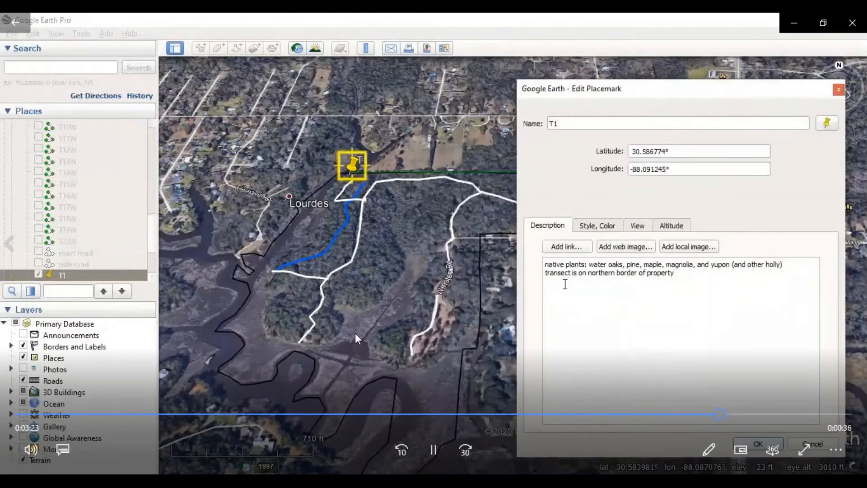
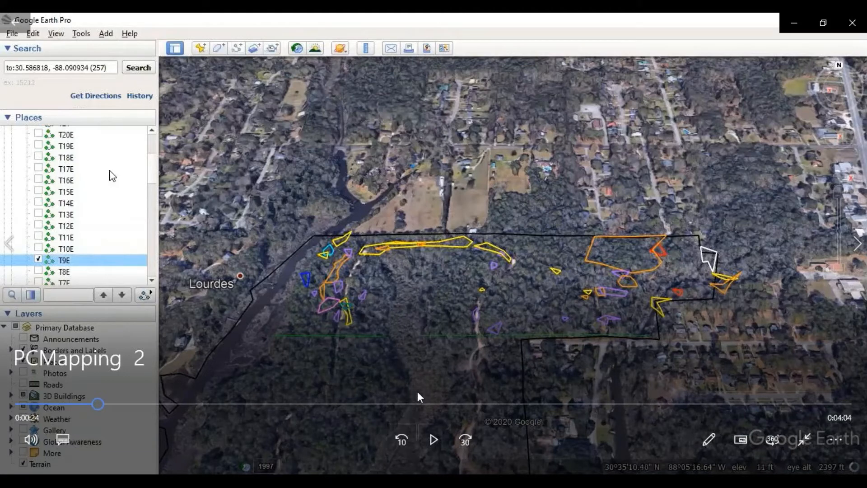
# - Expand the T9 wypts folder and give waypoint 072 the description "privet"
pyautogui.click(434, 439)
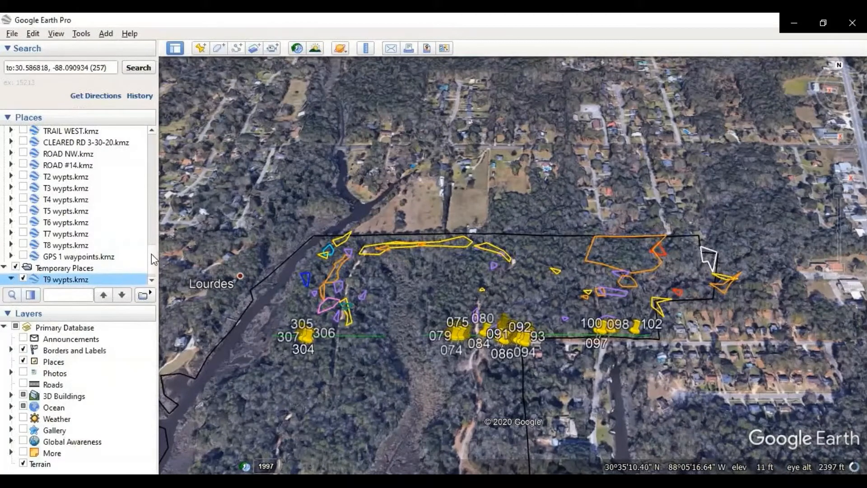
pyautogui.moveTo(152, 254); pyautogui.dragTo(152, 264)
pyautogui.click(19, 279)
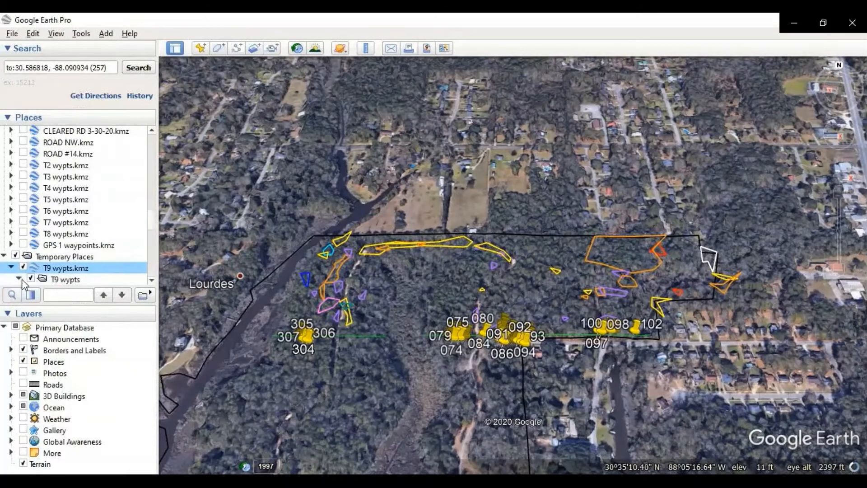
pyautogui.scroll(-3, 91, 261)
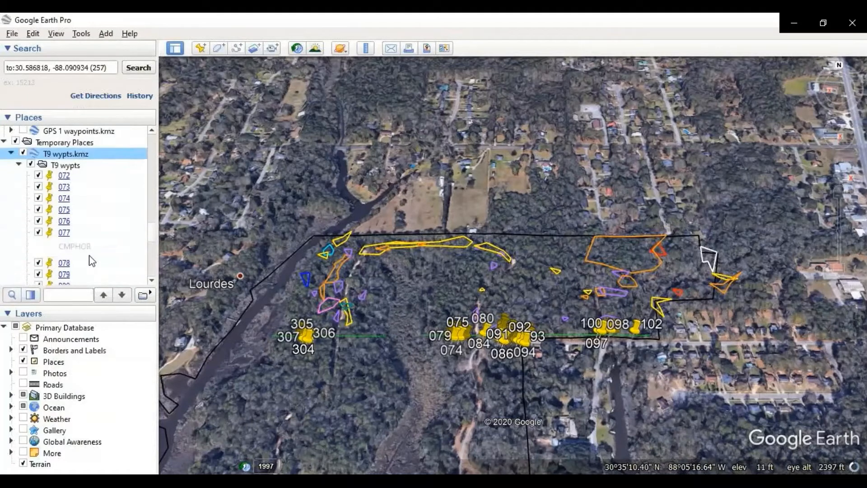
pyautogui.moveTo(261, 127)
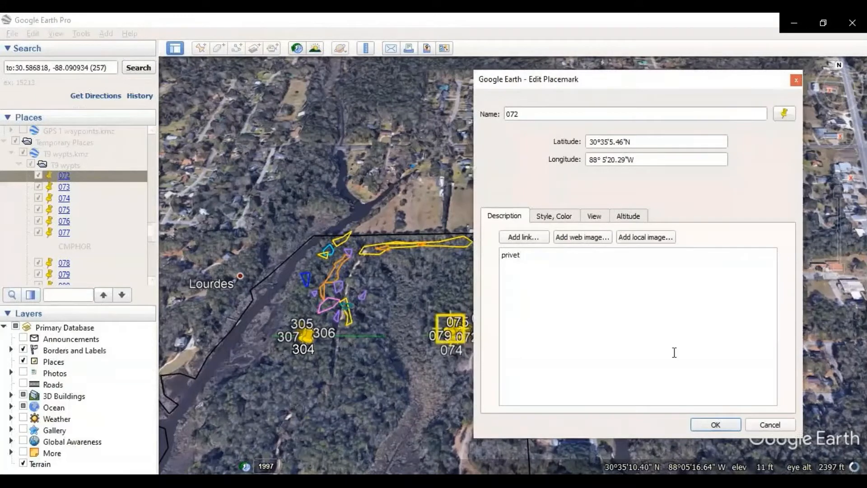
pyautogui.click(731, 425)
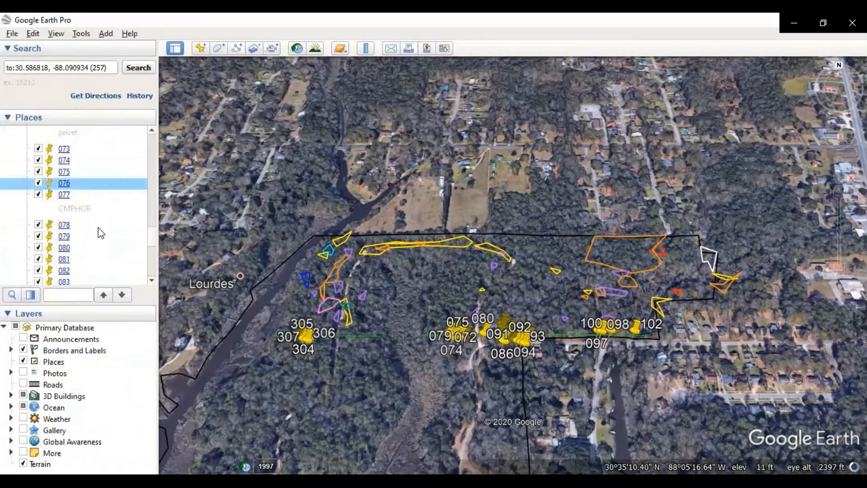
# - Give waypoint 078 in the T9 wypts folder the description "privet extending to road"
pyautogui.rightClick(91, 225)
pyautogui.click(145, 414)
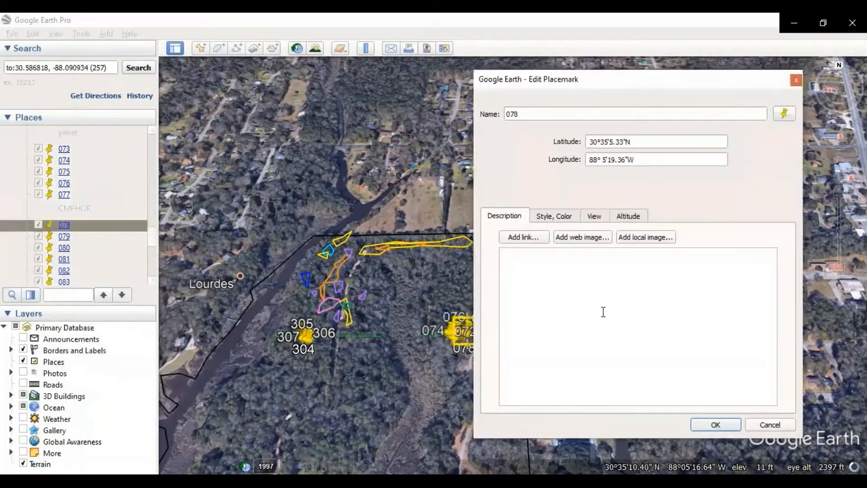
pyautogui.write('privet extending to road')
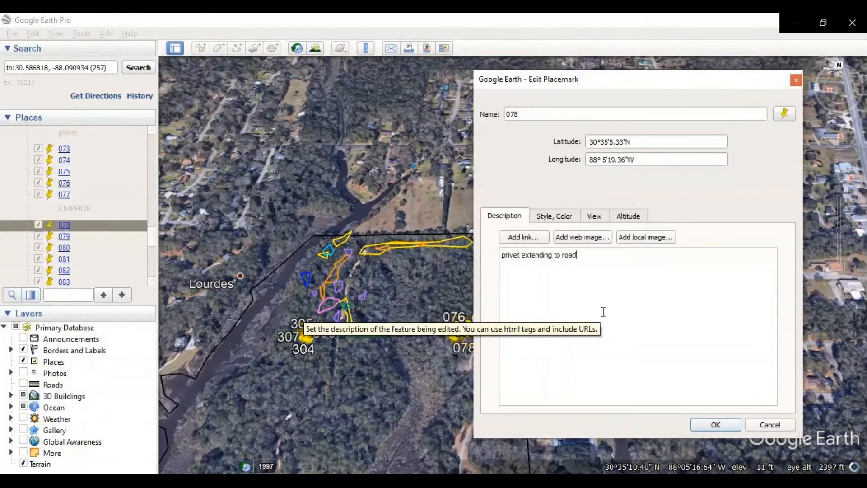
pyautogui.click(731, 423)
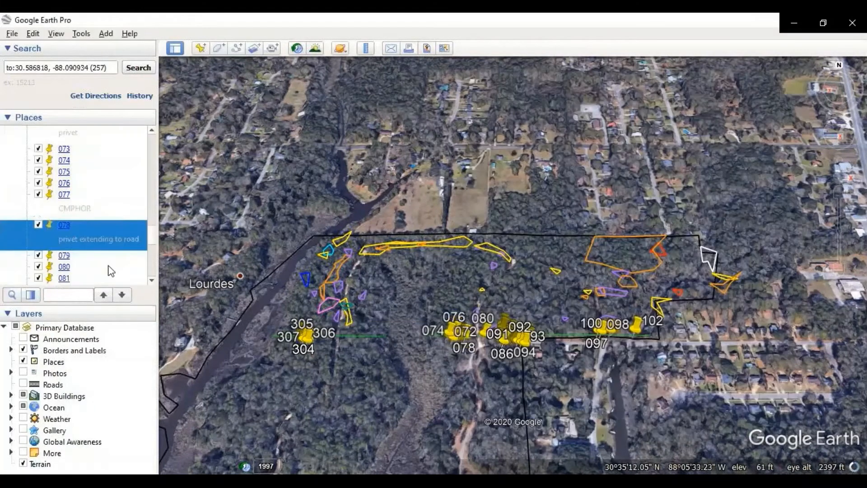
# - Give waypoint 079 the description "privet extending to road"
pyautogui.rightClick(99, 256)
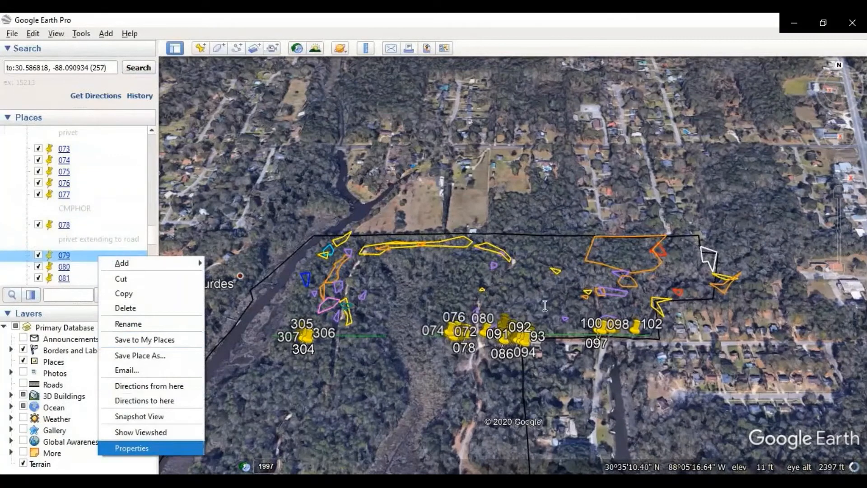
pyautogui.click(131, 447)
pyautogui.write('privet extending to road')
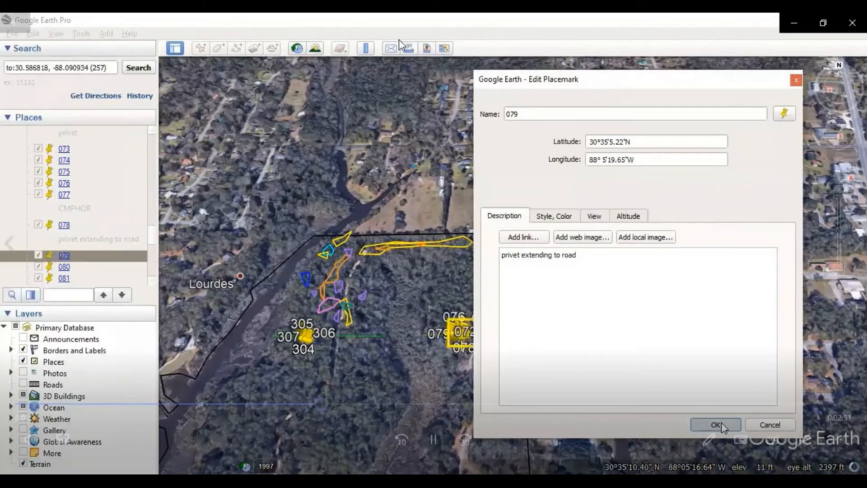
pyautogui.click(716, 425)
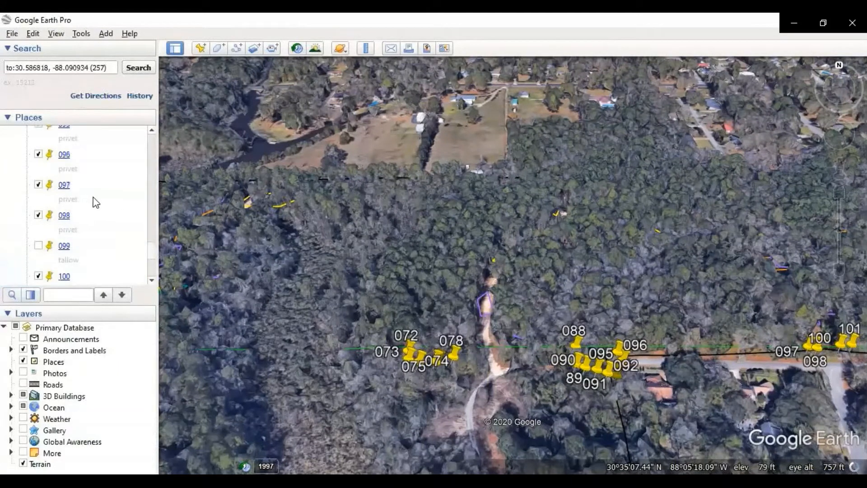
# - Review the T9 privet waypoints and outline the group from 097 to 101 with a measured polygon
pyautogui.scroll(6, 96, 195)
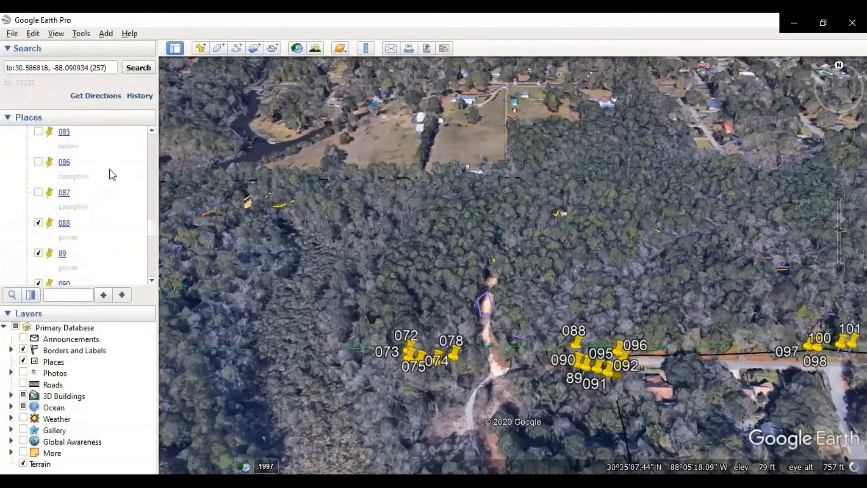
pyautogui.scroll(3, 96, 171)
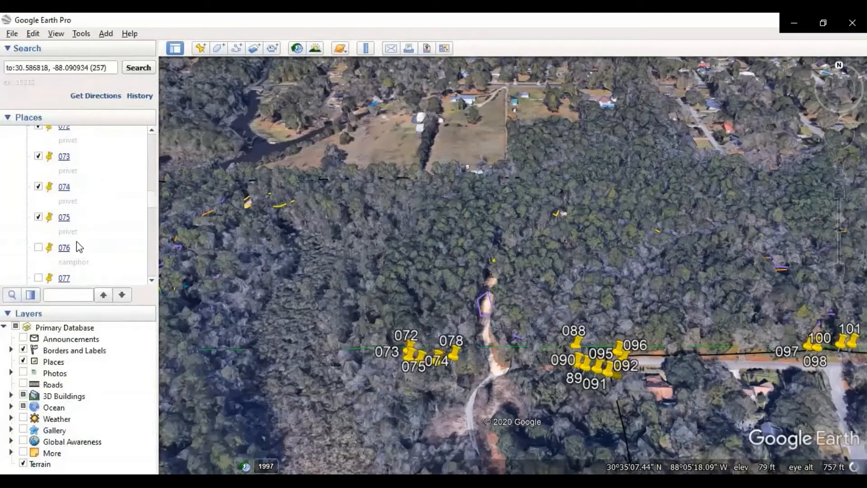
pyautogui.scroll(3, 85, 178)
pyautogui.scroll(-2, 113, 210)
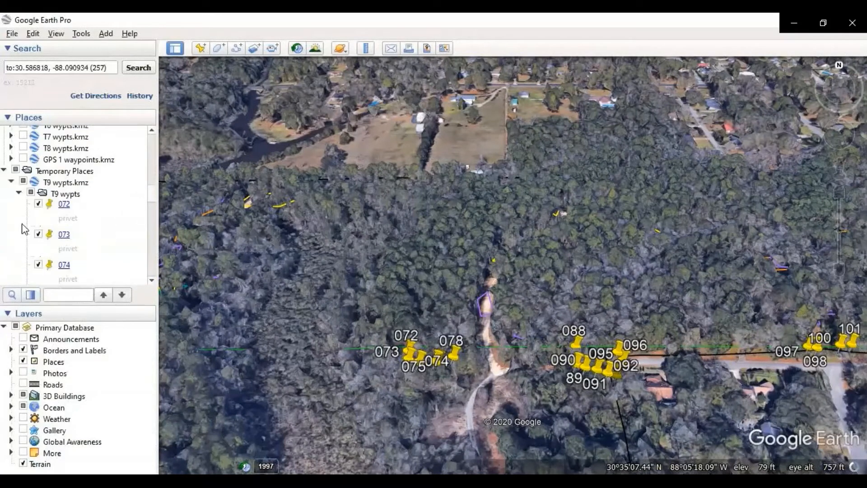
pyautogui.moveTo(574, 367); pyautogui.dragTo(445, 283)
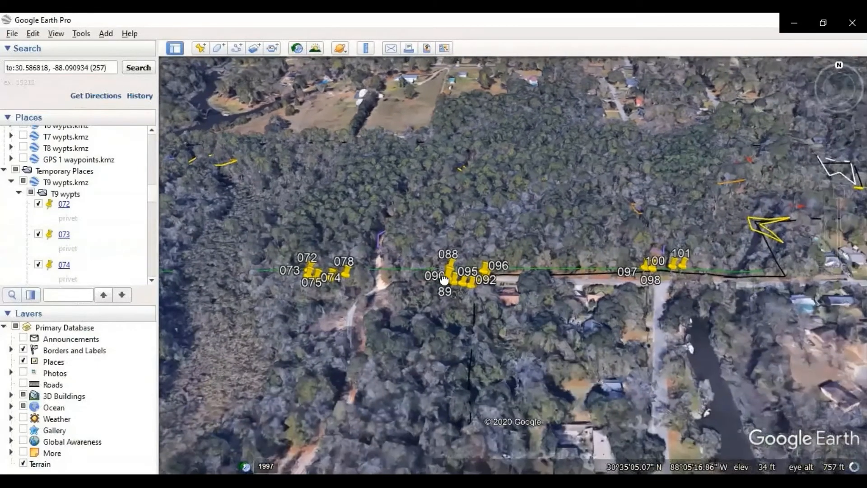
pyautogui.moveTo(600, 312); pyautogui.dragTo(284, 408)
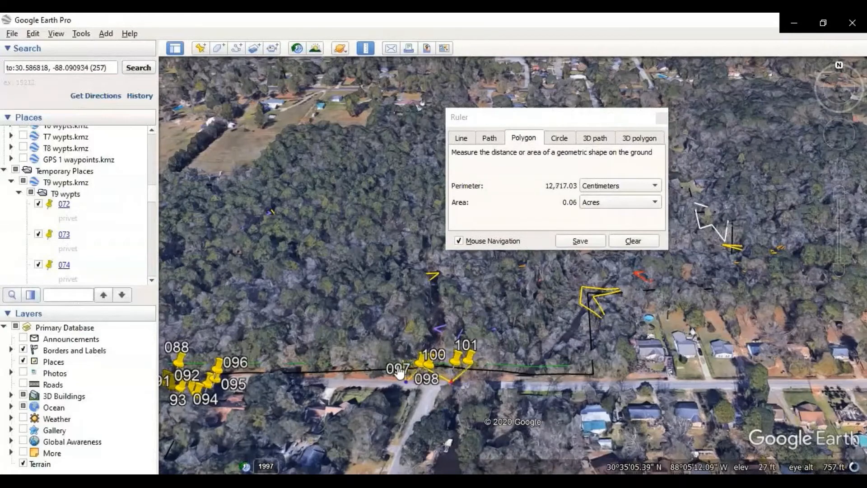
pyautogui.moveTo(302, 404)
pyautogui.click(345, 405)
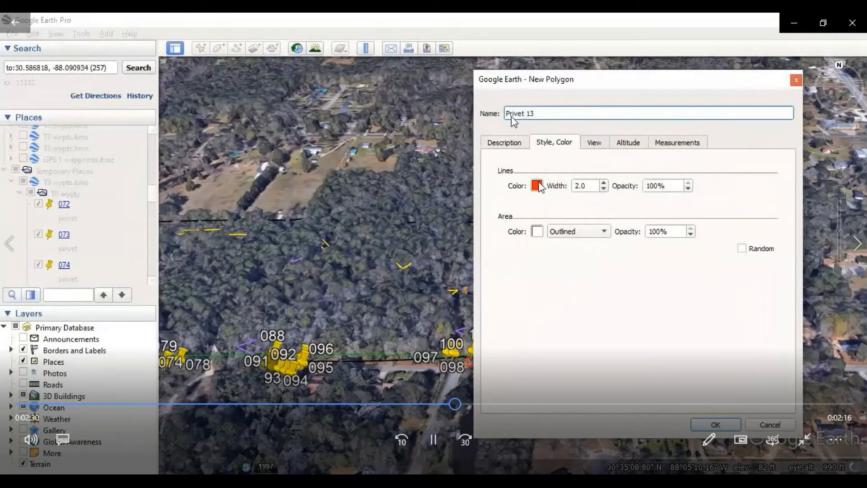
# - Set the line color of the new polygon Privet 13 to the saved custom orange #ea941b
pyautogui.click(537, 186)
pyautogui.click(488, 333)
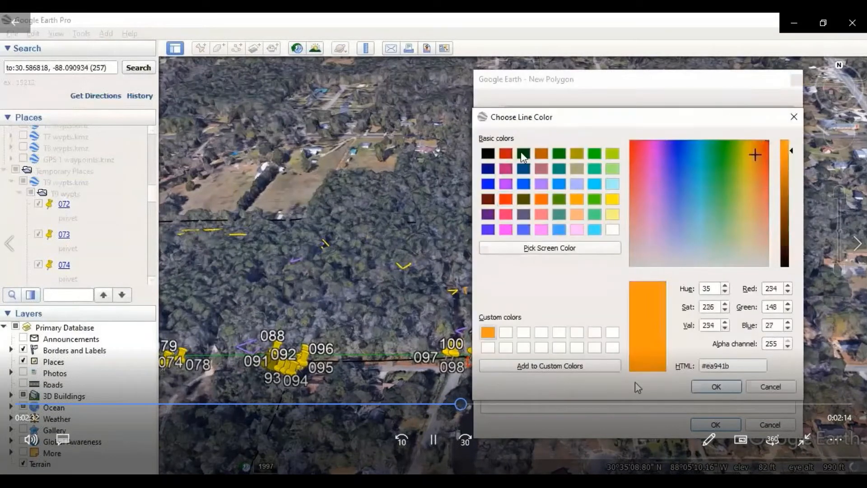
pyautogui.click(716, 386)
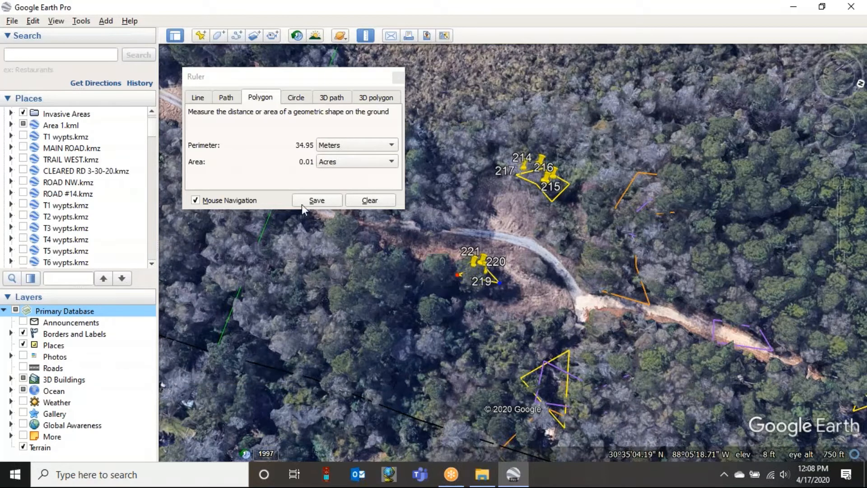
pyautogui.click(327, 201)
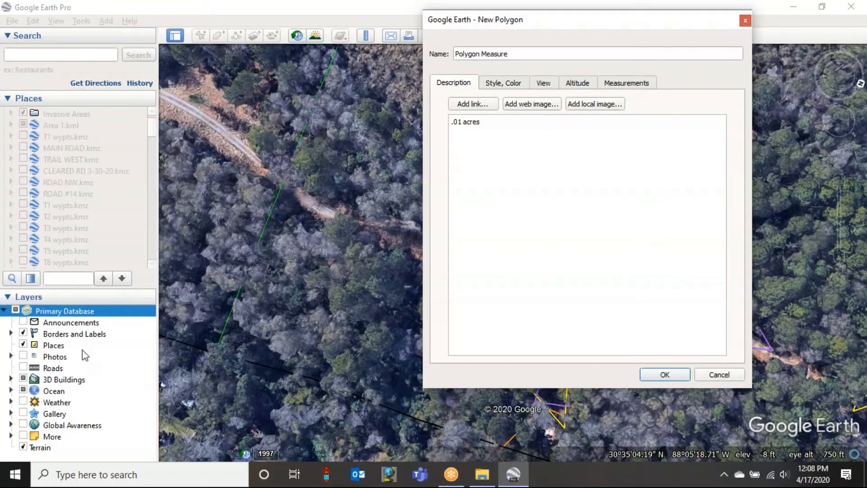
pyautogui.moveTo(715, 25); pyautogui.dragTo(712, 51)
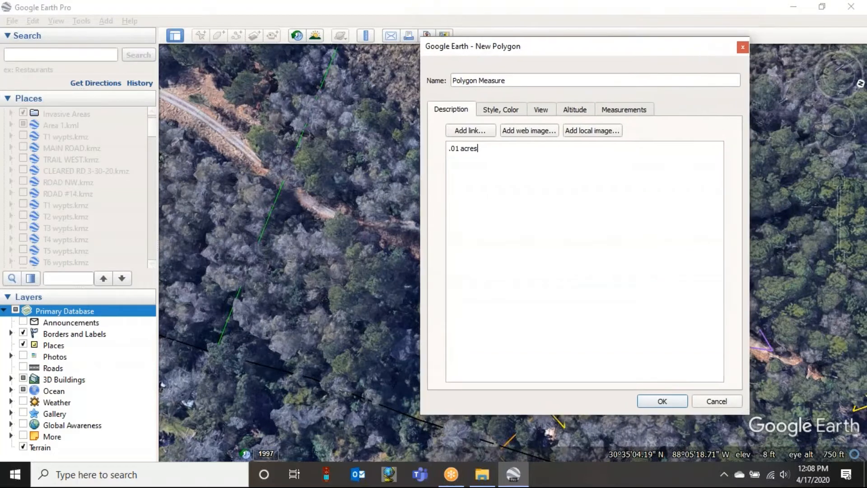
pyautogui.click(725, 404)
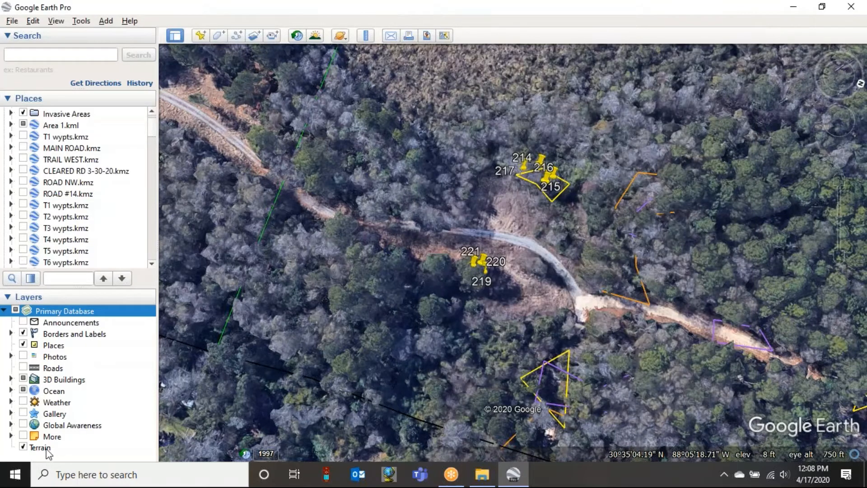
# - Turn off the Terrain layer and measure a new polygon around waypoints 219, 220 and 221
pyautogui.click(23, 446)
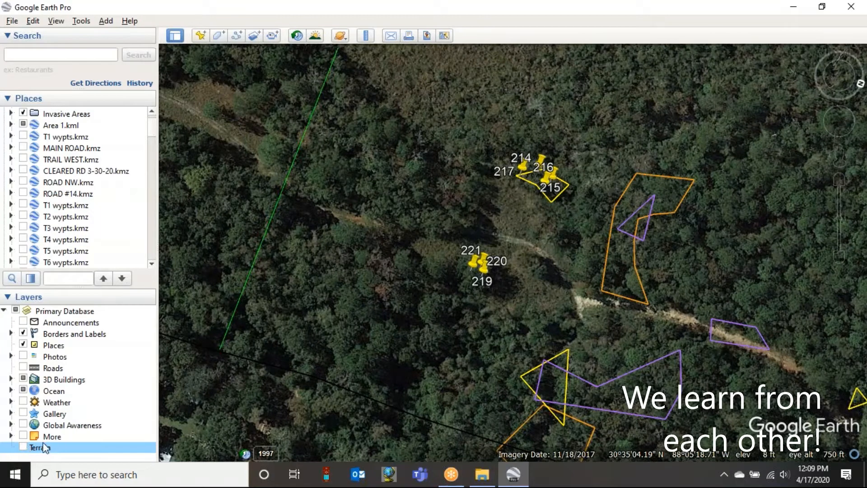
pyautogui.click(365, 35)
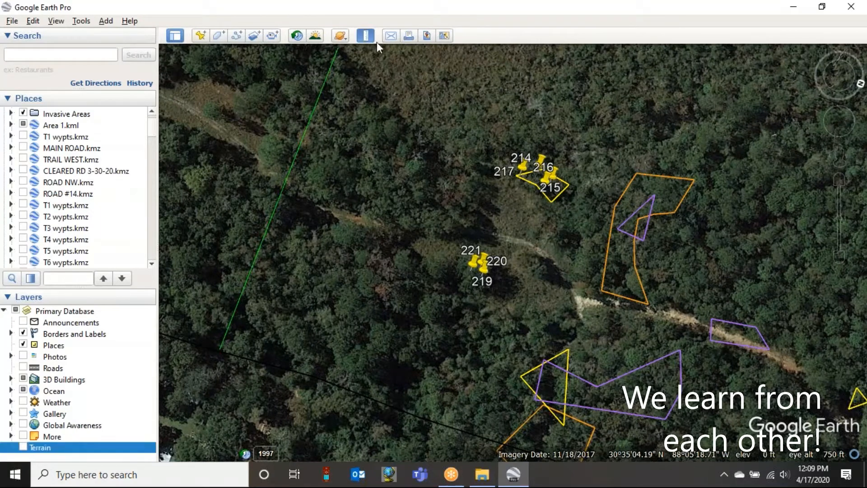
pyautogui.click(460, 269)
pyautogui.click(472, 252)
pyautogui.click(482, 276)
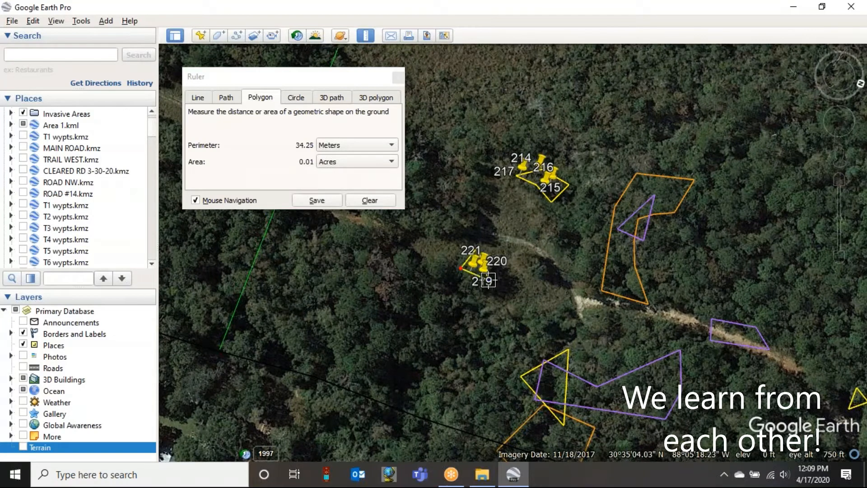
pyautogui.moveTo(487, 279); pyautogui.dragTo(485, 285)
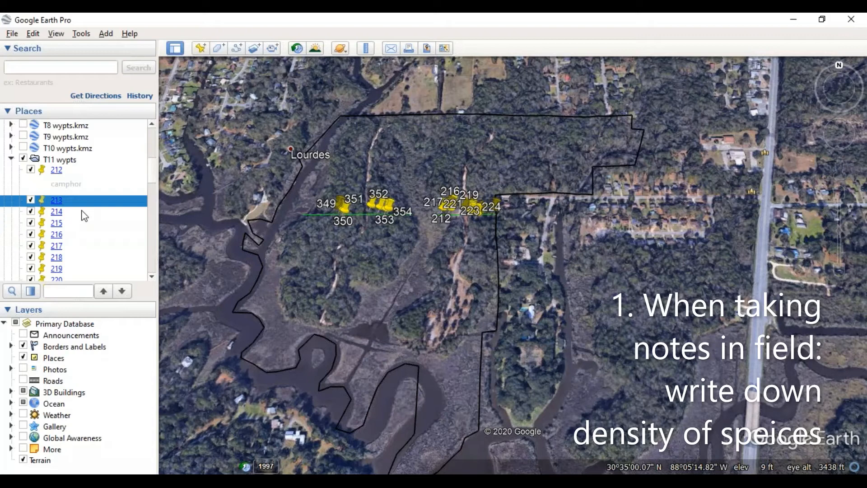
# - Give waypoint 213 in the T11 wypts folder the description "80% privet coverage"
pyautogui.rightClick(76, 206)
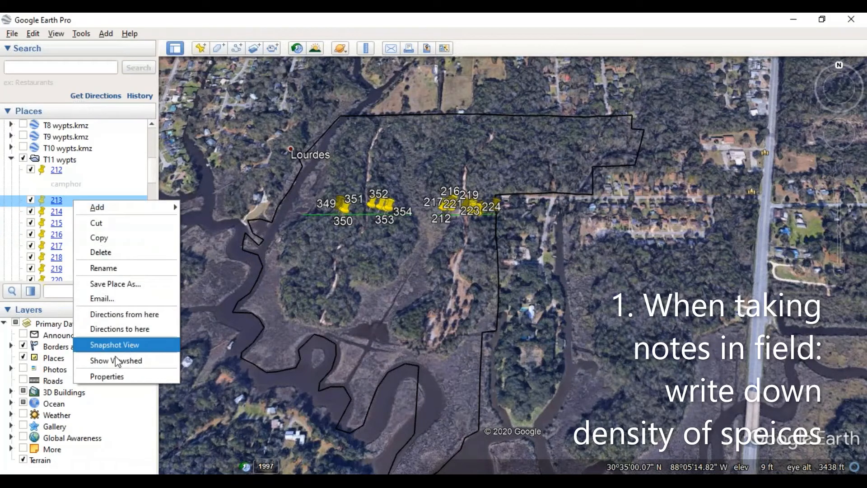
pyautogui.click(113, 375)
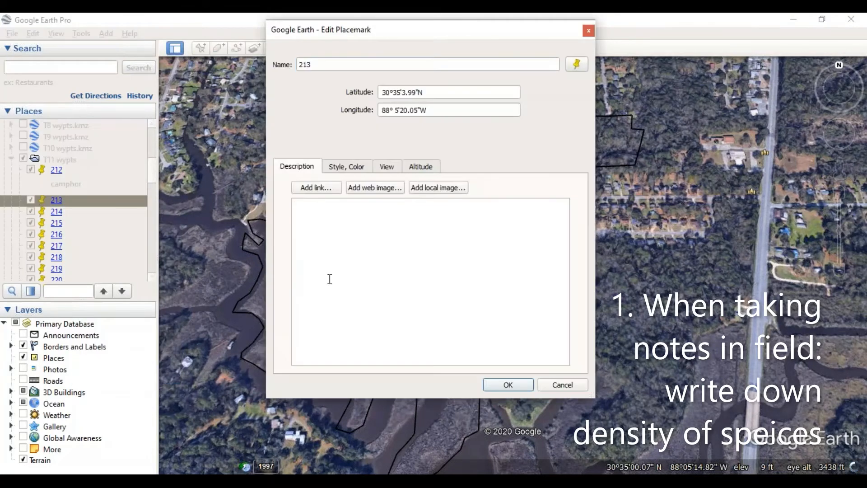
pyautogui.click(330, 279)
pyautogui.click(509, 384)
# - Give waypoint 222 the description "privet and tallow", copy that text and save the placemark
pyautogui.scroll(-1, 73, 226)
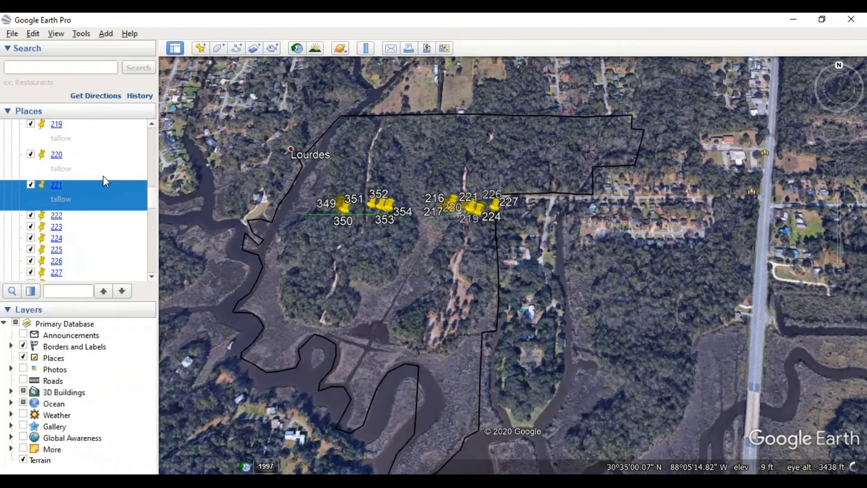
pyautogui.scroll(-1, 103, 176)
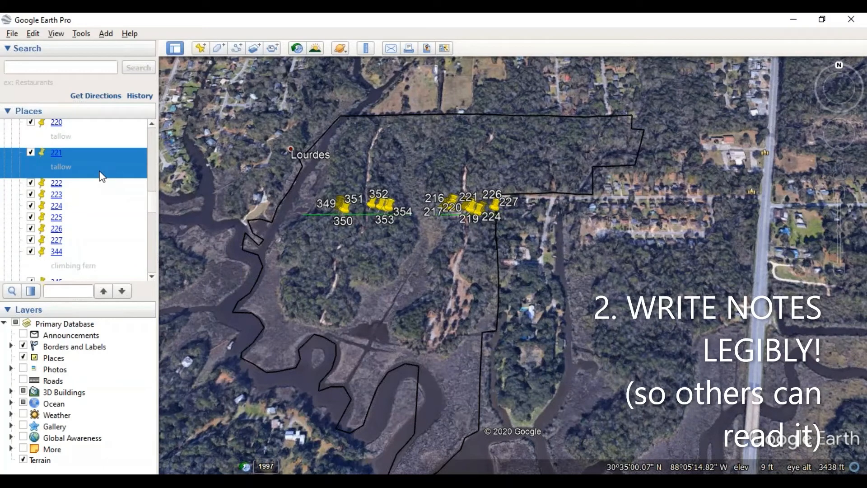
pyautogui.rightClick(93, 184)
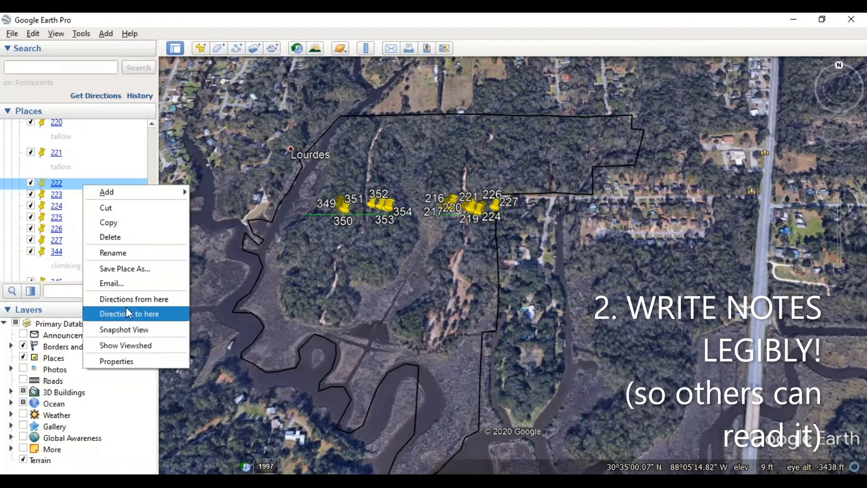
pyautogui.click(141, 364)
pyautogui.click(361, 272)
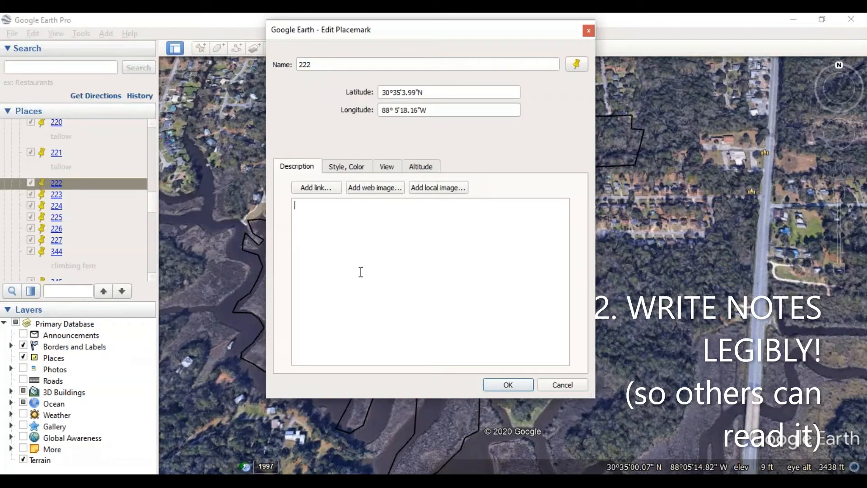
pyautogui.write('privet and tallow')
pyautogui.moveTo(349, 206); pyautogui.dragTo(285, 206)
pyautogui.hotkey('ctrl', 'c')
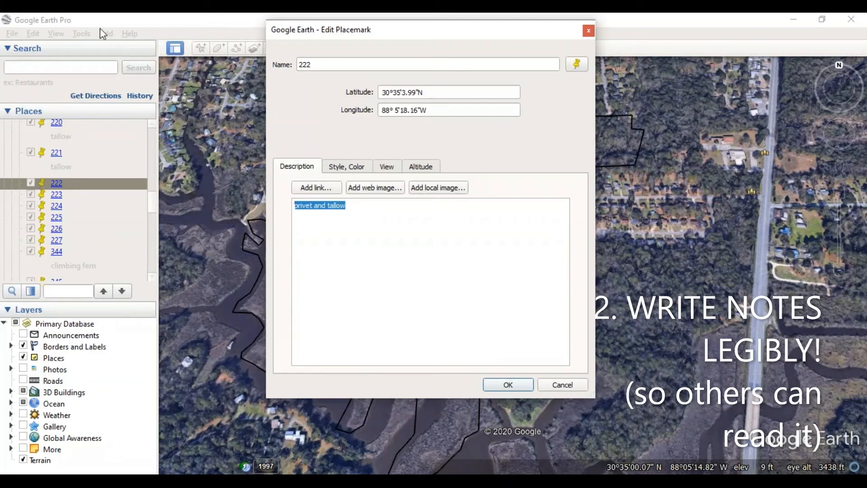
pyautogui.click(492, 385)
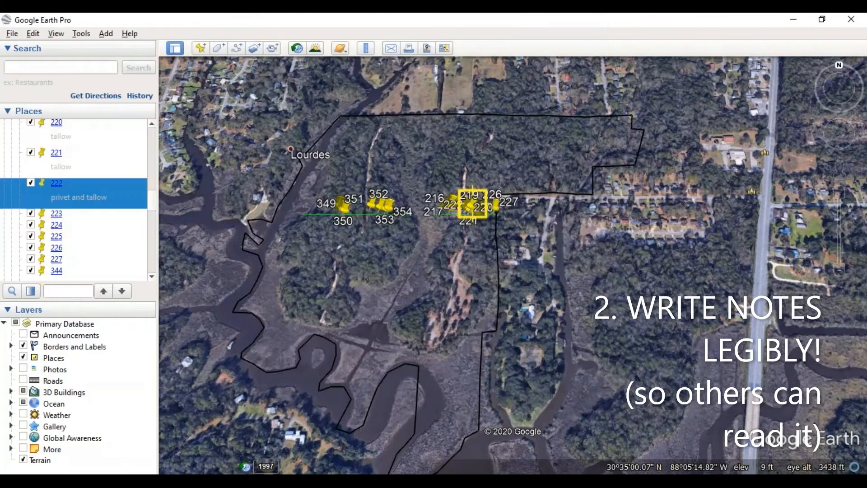
# - Paste the copied description "privet and tallow" into waypoint 223 and save it
pyautogui.rightClick(104, 214)
pyautogui.click(192, 395)
pyautogui.hotkey('ctrl', 'v')
pyautogui.click(517, 385)
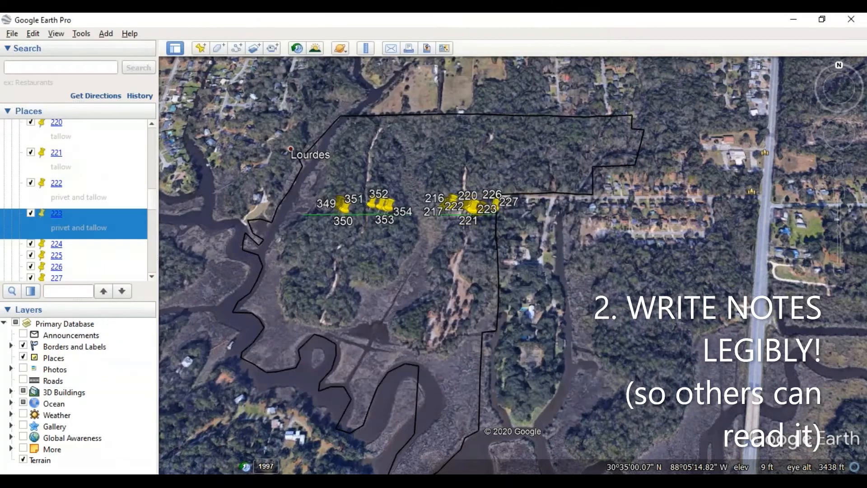
# - Paste the copied description "privet and tallow" into waypoints 224 and 225, saving each placemark
pyautogui.scroll(-1, 83, 217)
pyautogui.rightClick(82, 211)
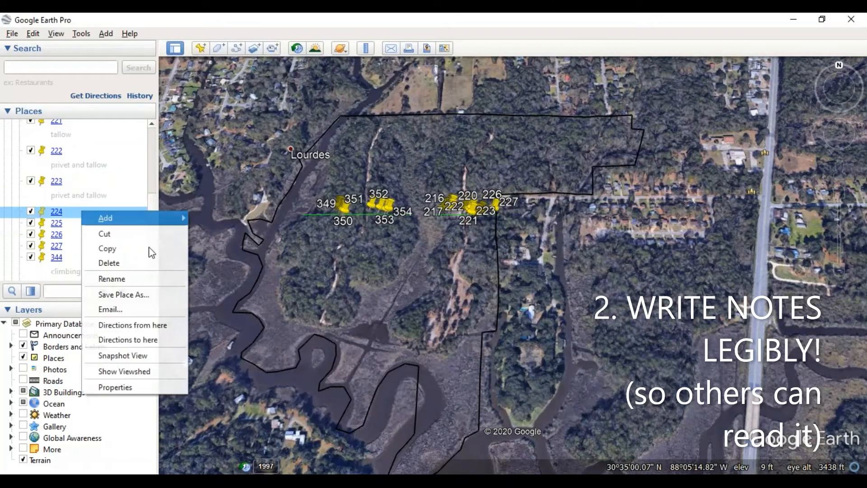
pyautogui.click(167, 387)
pyautogui.hotkey('ctrl', 'v')
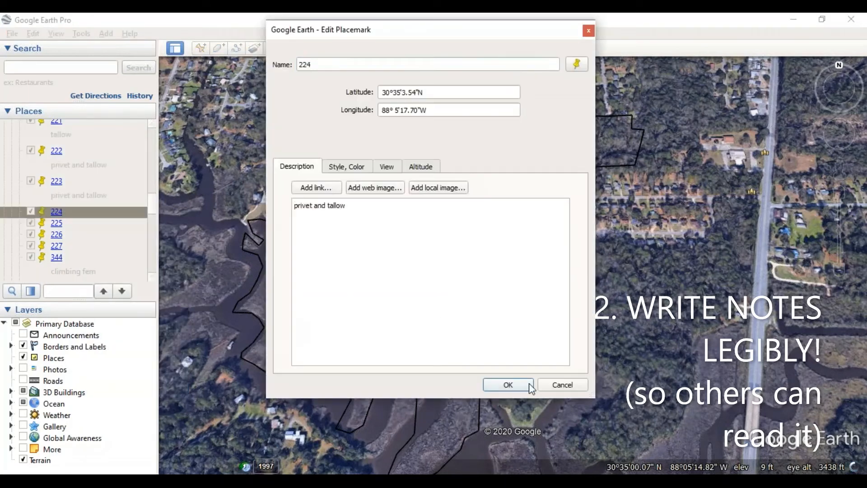
pyautogui.click(509, 385)
pyautogui.rightClick(100, 244)
pyautogui.click(185, 425)
pyautogui.hotkey('ctrl', 'v')
pyautogui.click(508, 385)
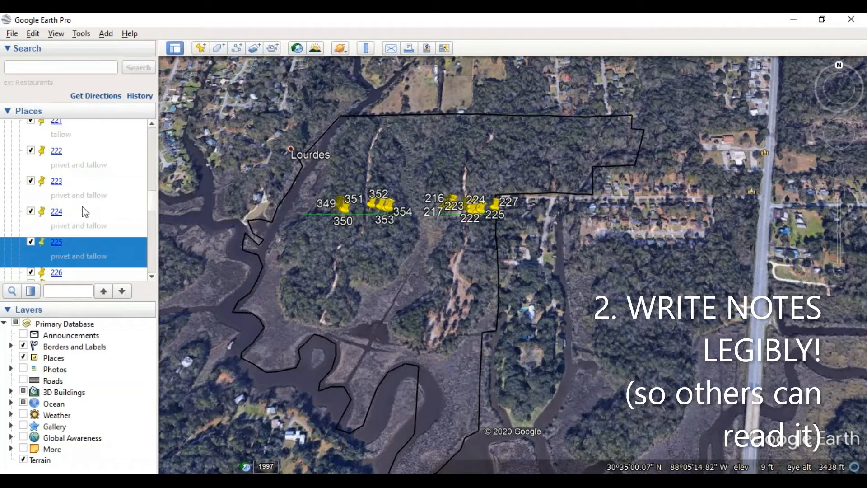
# - Give waypoint 226 the description "climbing fern", copy that text and save the placemark
pyautogui.scroll(-3, 99, 214)
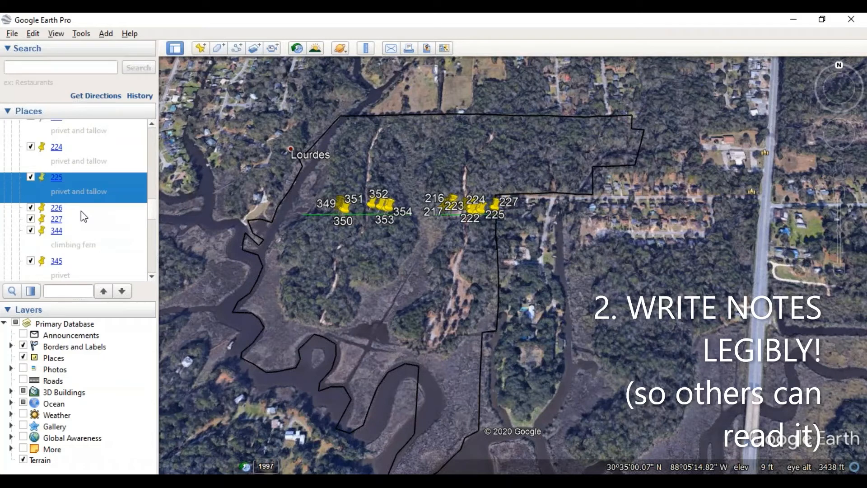
pyautogui.rightClick(81, 211)
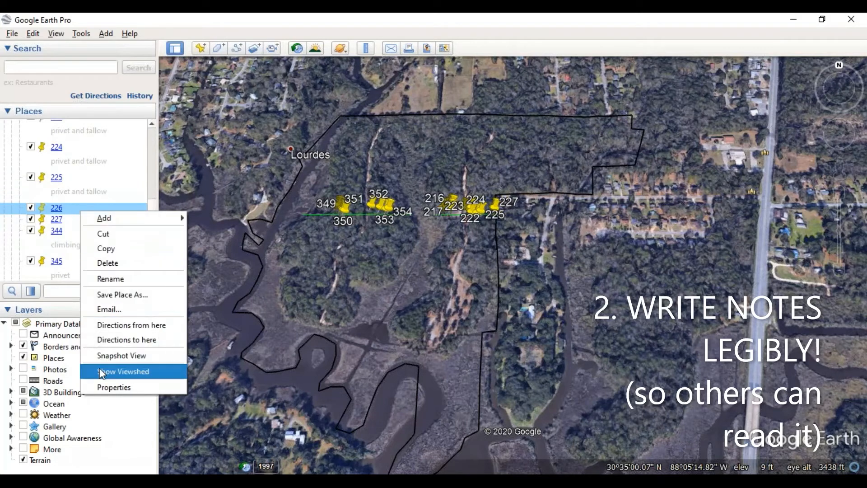
pyautogui.click(114, 388)
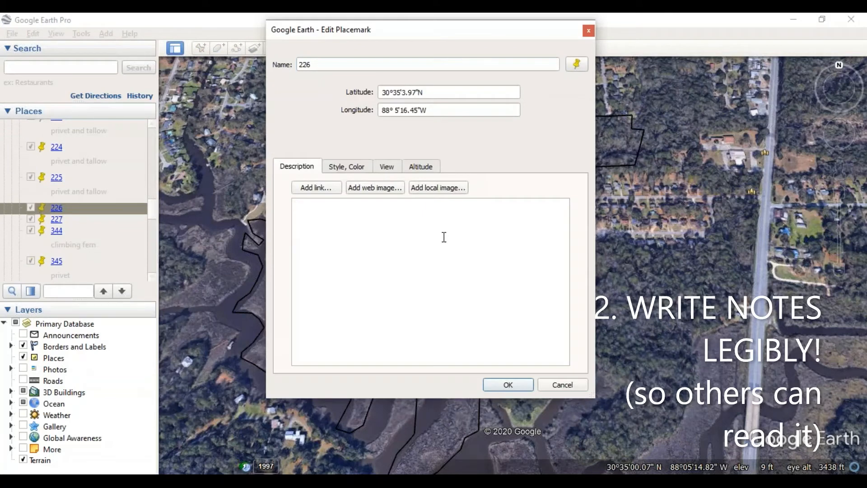
pyautogui.write('climbing fern')
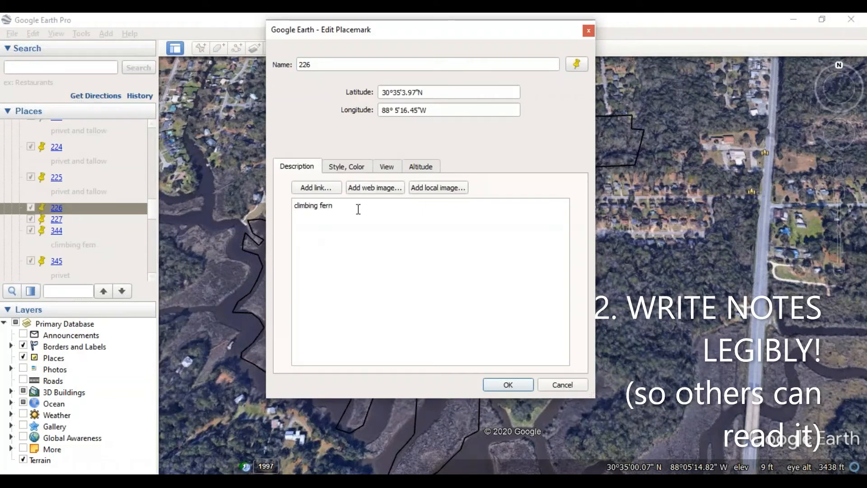
pyautogui.moveTo(351, 208); pyautogui.dragTo(273, 206)
pyautogui.hotkey('ctrl', 'c')
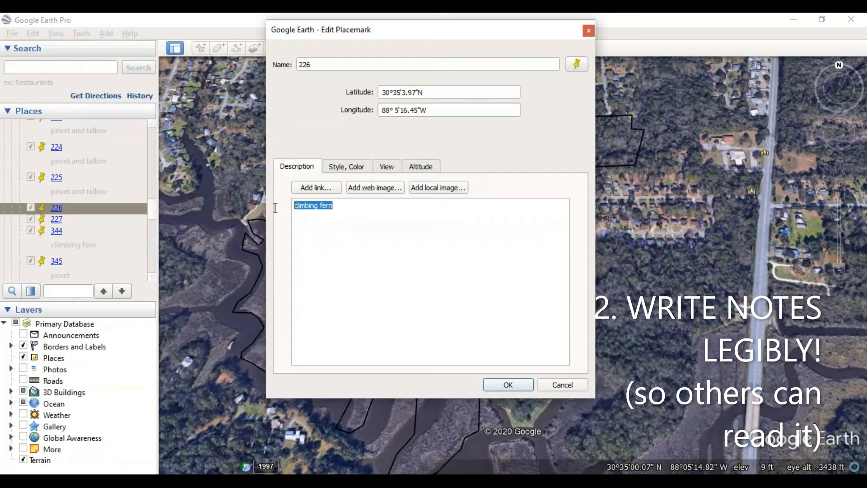
pyautogui.click(506, 384)
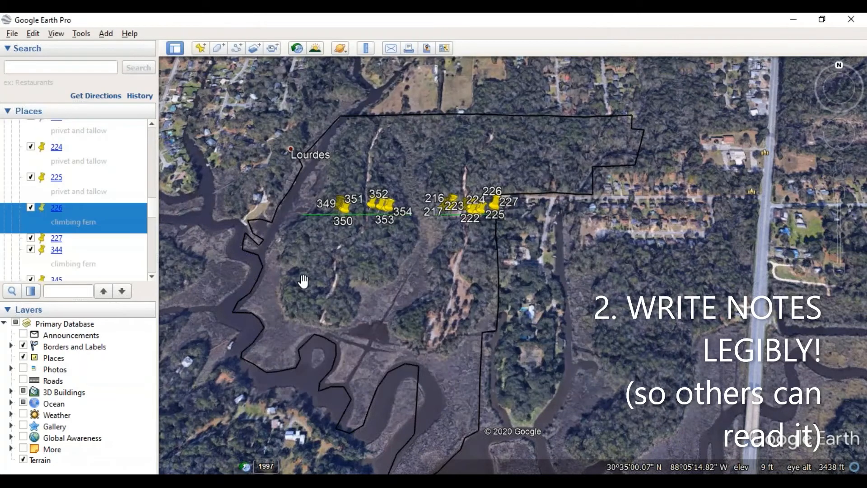
# - Paste the copied description "climbing fern" into waypoint 227
pyautogui.rightClick(98, 240)
pyautogui.click(131, 419)
pyautogui.click(442, 246)
pyautogui.hotkey('ctrl', 'v')
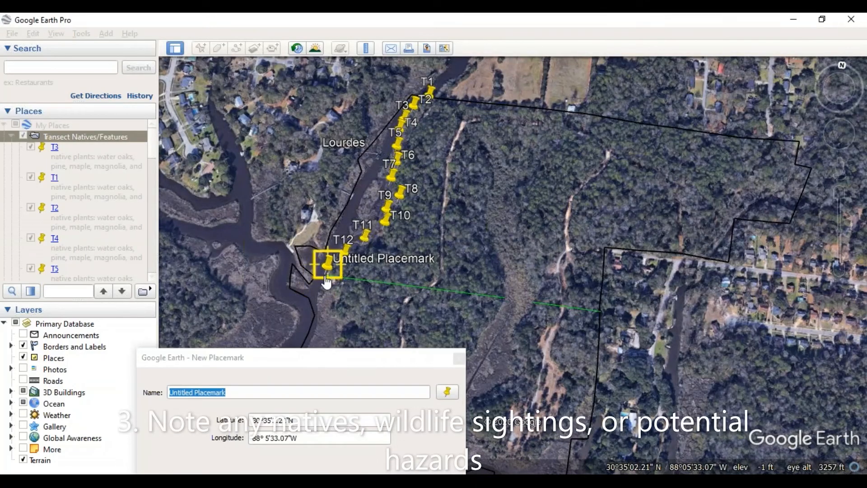
# - Describe the new placemark near T12 as "natives: ferns, more oaks, and less pines", moving its dialog clear of the map point
pyautogui.moveTo(381, 361); pyautogui.dragTo(674, 30)
pyautogui.click(521, 215)
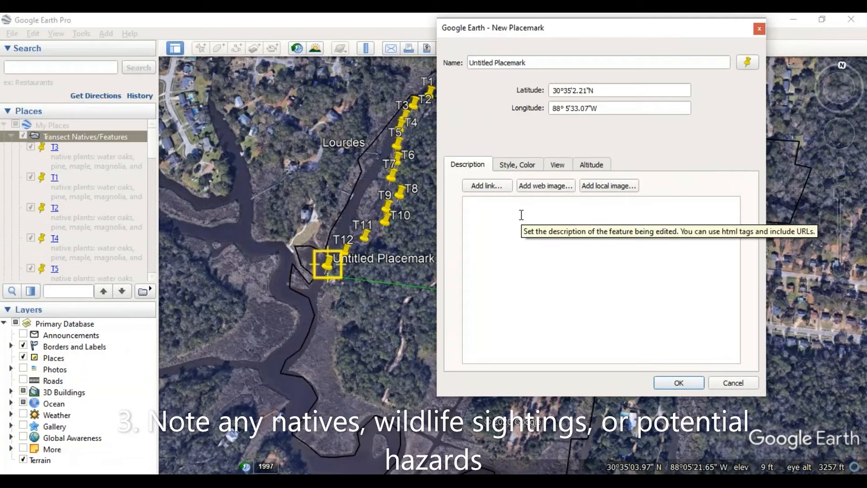
pyautogui.write('natives: ferns, more oaks, and less ')
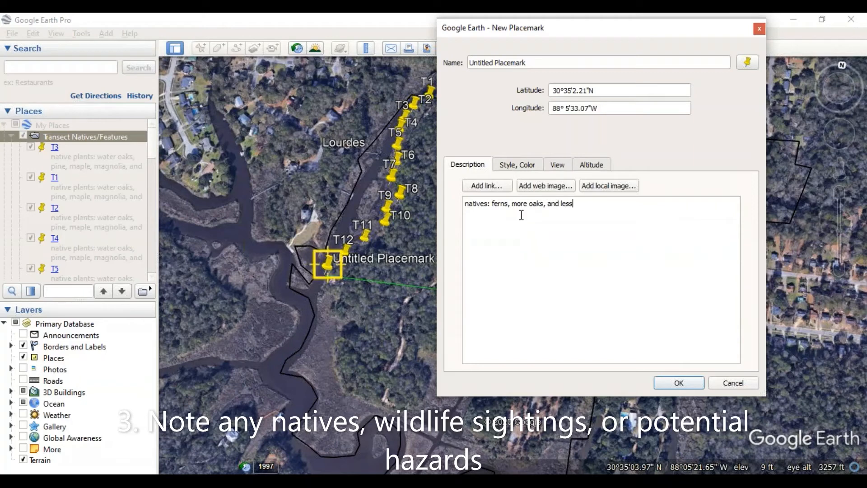
pyautogui.write('pines')
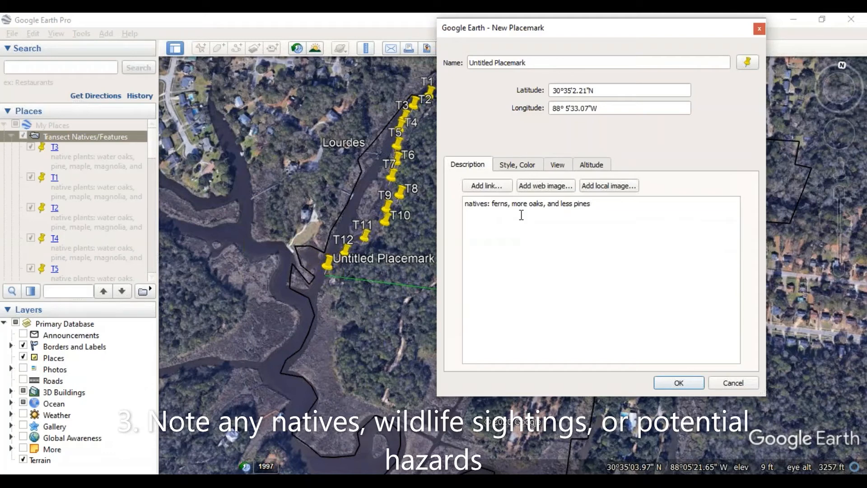
# - Add the lines "Ground skink" and "Several snags/widowmakers" to the new placemark's description
pyautogui.press('Return')
pyautogui.write('Groun')
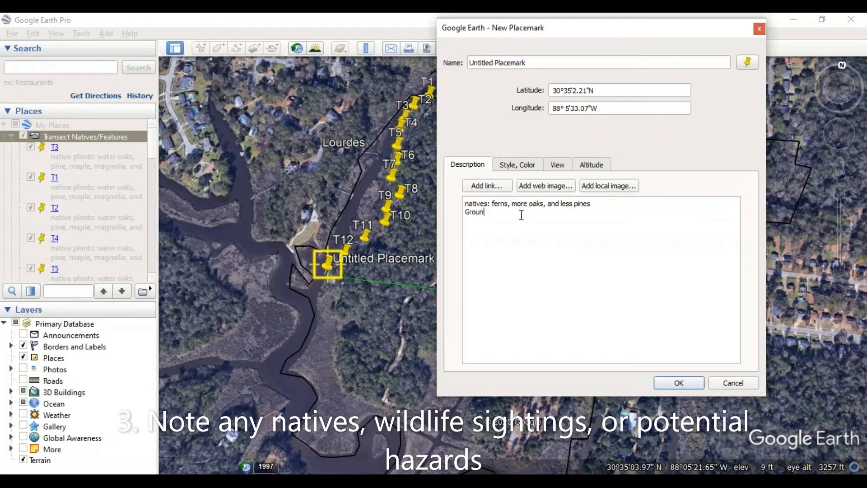
pyautogui.write('d skink')
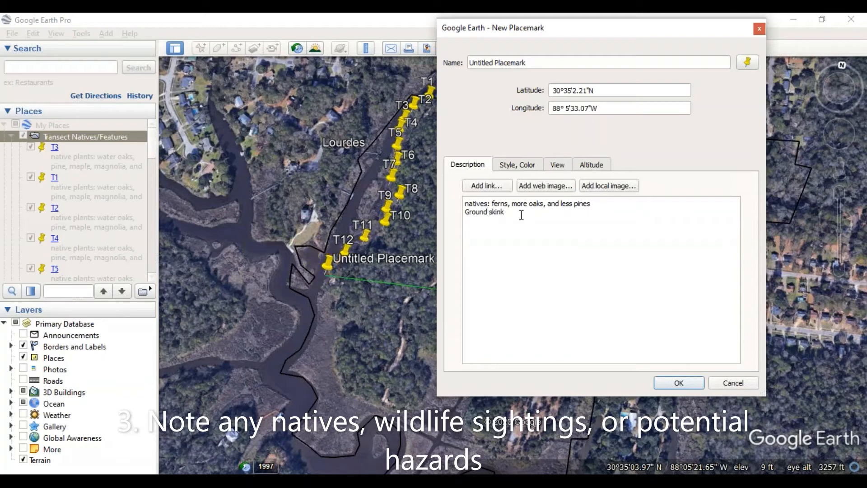
pyautogui.press('Return')
pyautogui.write('Several snags/wido')
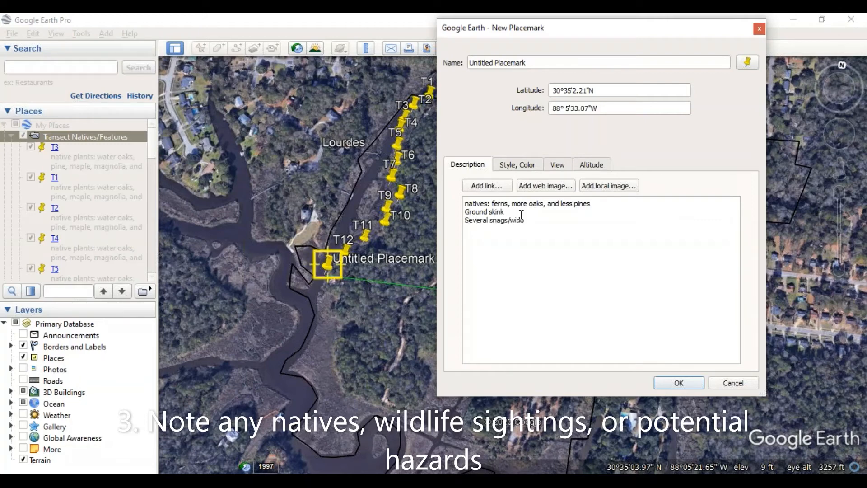
pyautogui.write('wmakers ')
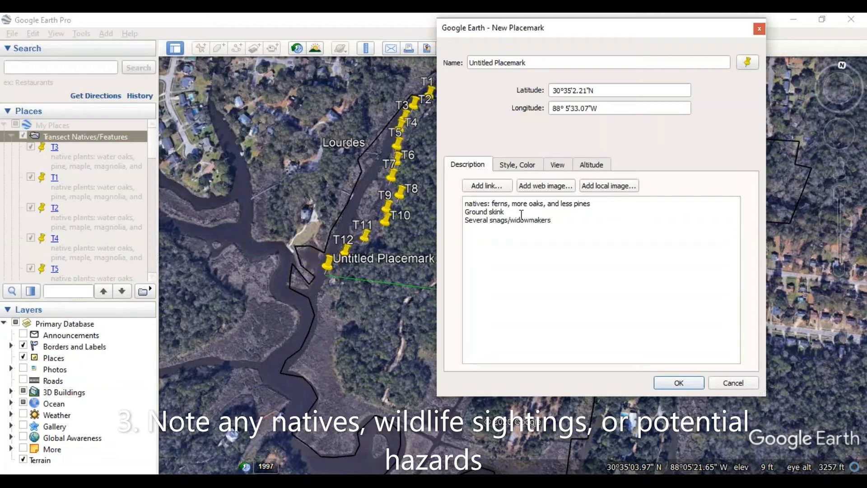
pyautogui.write('and more')
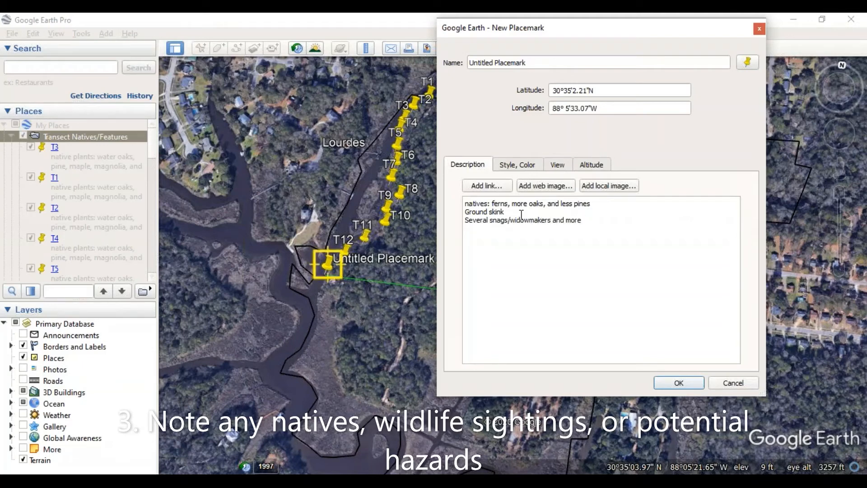
pyautogui.press('BackSpace')
pyautogui.press('BackSpace')
pyautogui.press('BackSpace')
pyautogui.press('BackSpace')
pyautogui.press('BackSpace')
pyautogui.press('BackSpace')
pyautogui.press('BackSpace')
pyautogui.press('BackSpace')
pyautogui.press('BackSpace')
pyautogui.press('BackSpace')
pyautogui.press('BackSpace')
pyautogui.press('BackSpace')
pyautogui.press('BackSpace')
# - Revise the natives line to "ferns, more oaks, less pines" and append a note about more conifers by the marsh
pyautogui.click(586, 204)
pyautogui.write(', more conifers by sa')
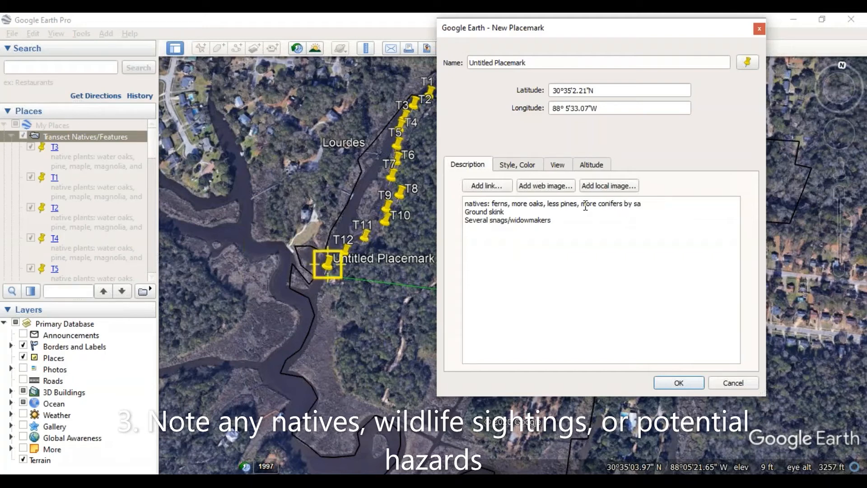
pyautogui.write('wamp')
pyautogui.press('BackSpace')
pyautogui.press('BackSpace')
pyautogui.press('BackSpace')
pyautogui.press('BackSpace')
pyautogui.press('BackSpace')
pyautogui.write('marsh')
pyautogui.hotkey('ctrl', 'End')
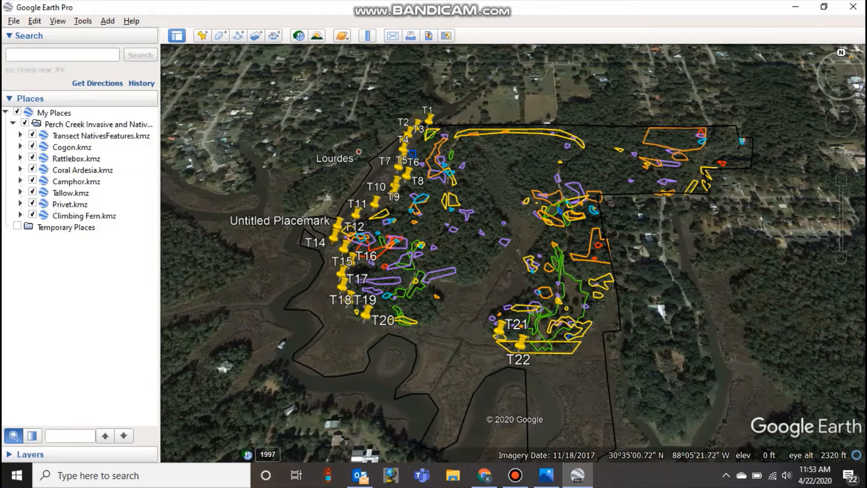
# - Review the Cogon.kmz contents and view the whole Perch Creek invasive and natives folder on the map
pyautogui.click(20, 146)
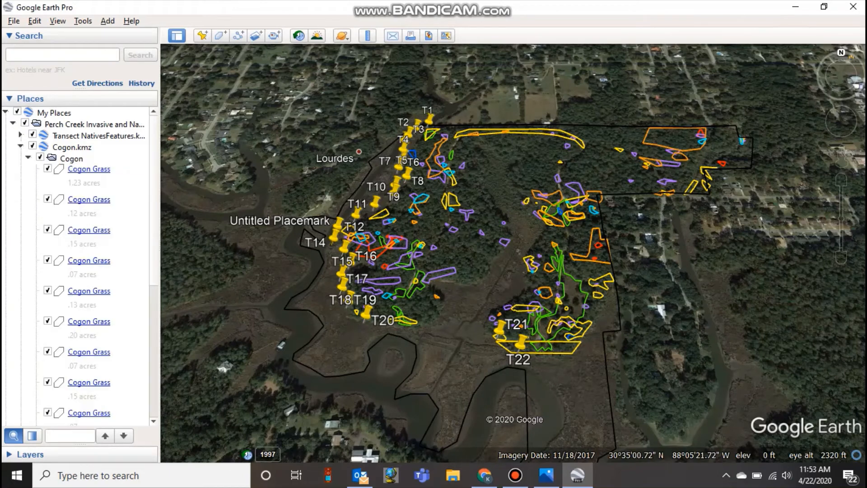
pyautogui.click(20, 146)
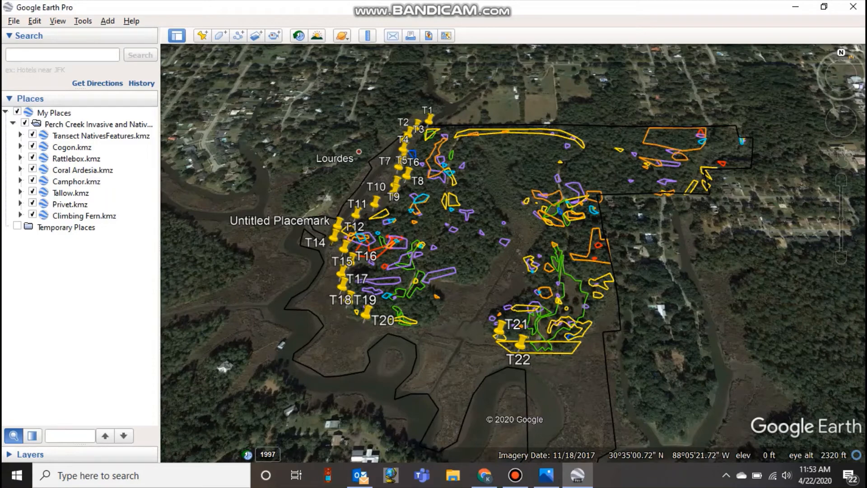
pyautogui.doubleClick(98, 125)
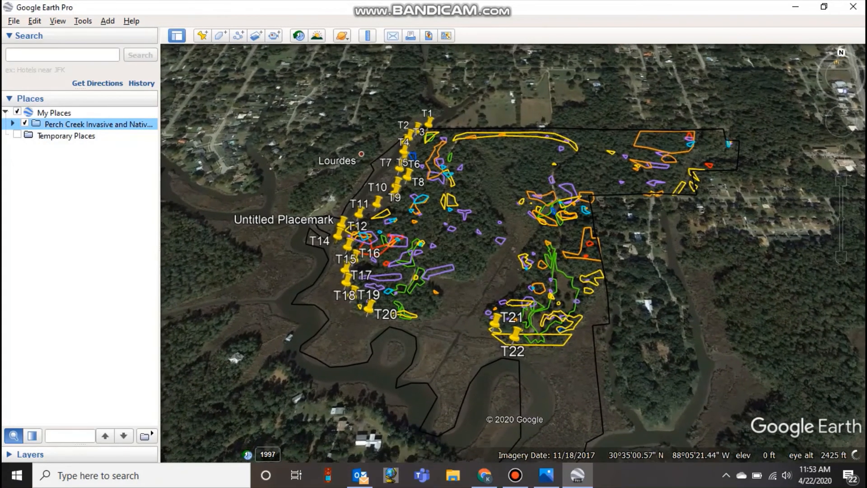
pyautogui.click(12, 123)
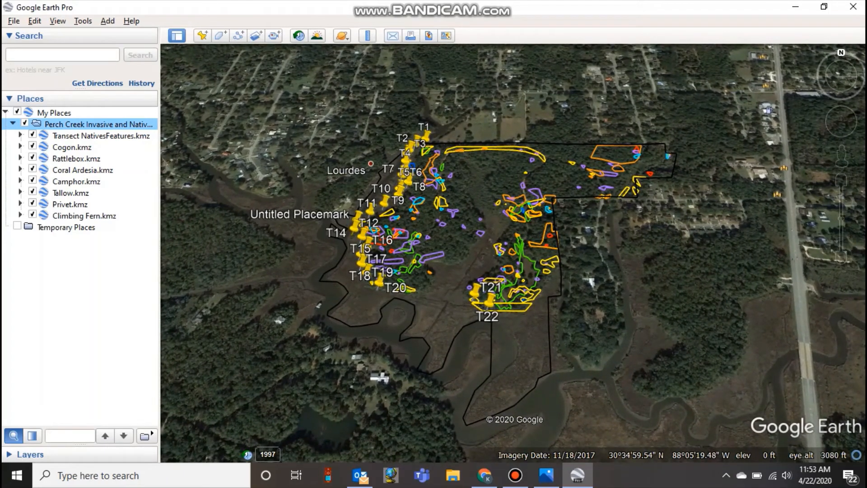
# - Create a folder named "Perch Creek Map Creation" and place it directly under My Places, above the existing Perch Creek folder
pyautogui.rightClick(84, 125)
pyautogui.moveTo(109, 132)
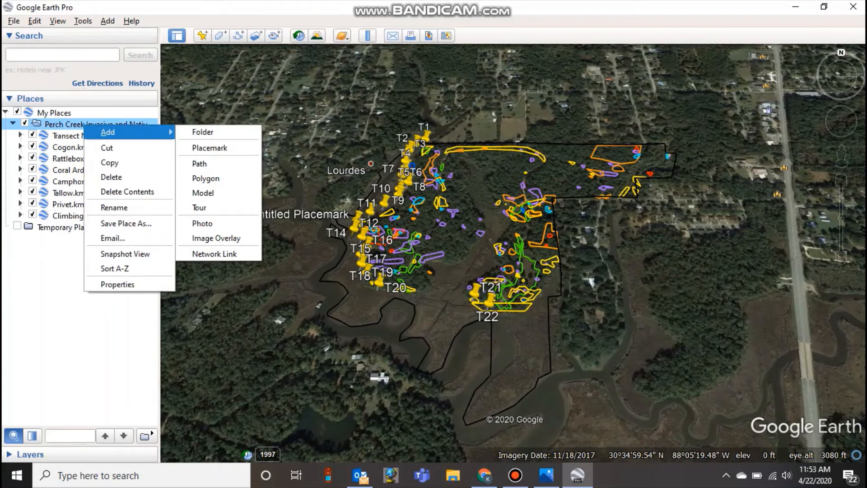
pyautogui.click(202, 132)
pyautogui.moveTo(329, 61); pyautogui.dragTo(303, 61)
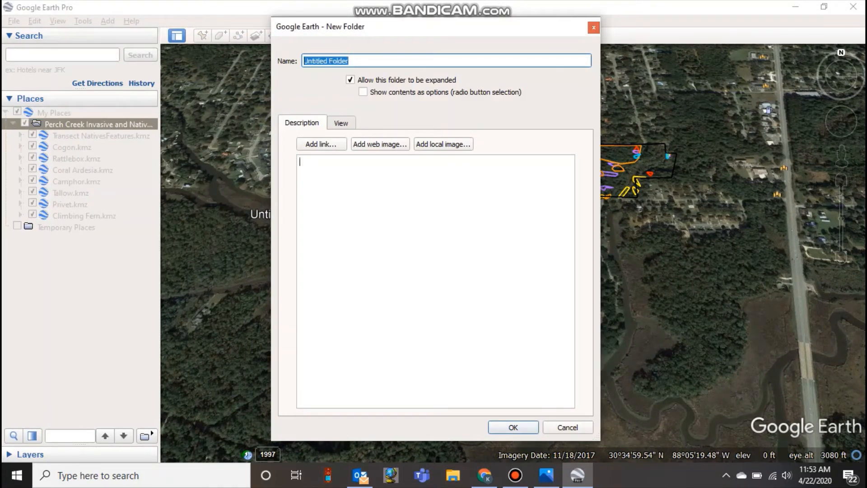
pyautogui.write('Perch Creek Map Creation')
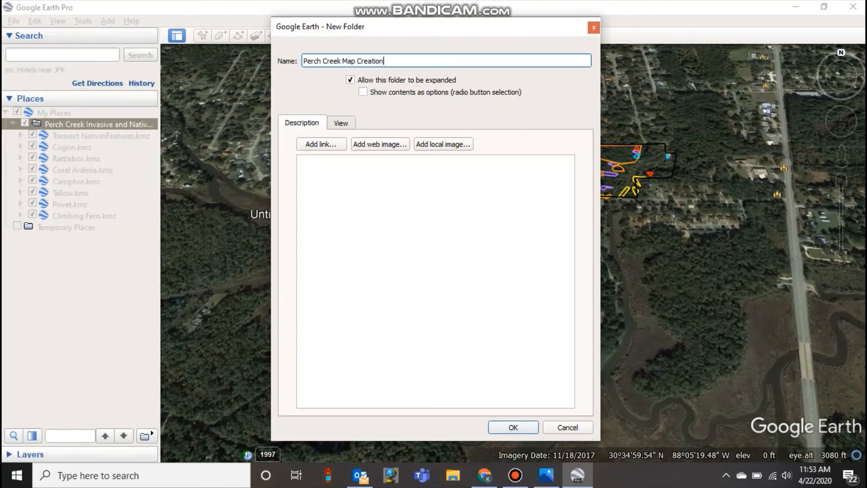
pyautogui.press('Return')
pyautogui.moveTo(96, 227); pyautogui.dragTo(82, 119)
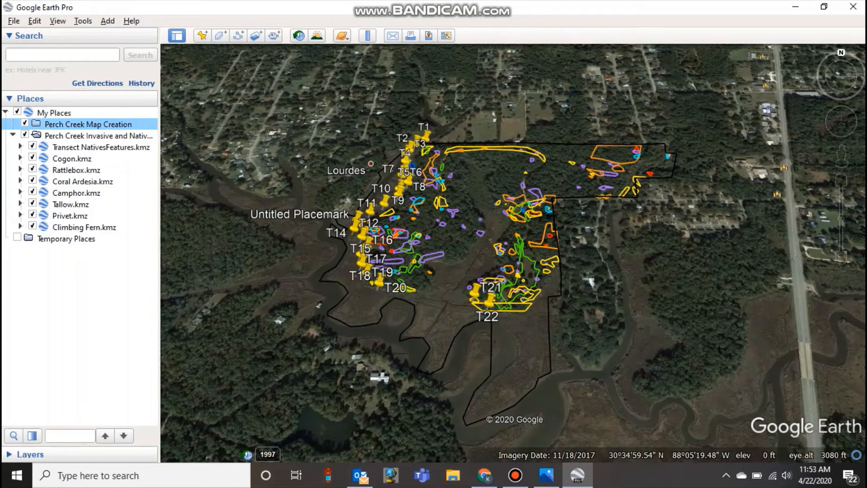
# - Move Transect NativesFeatures.kmz and the seven species files from Cogon.kmz through Climbing Fern.kmz into the Perch Creek Map Creation folder
pyautogui.click(101, 147)
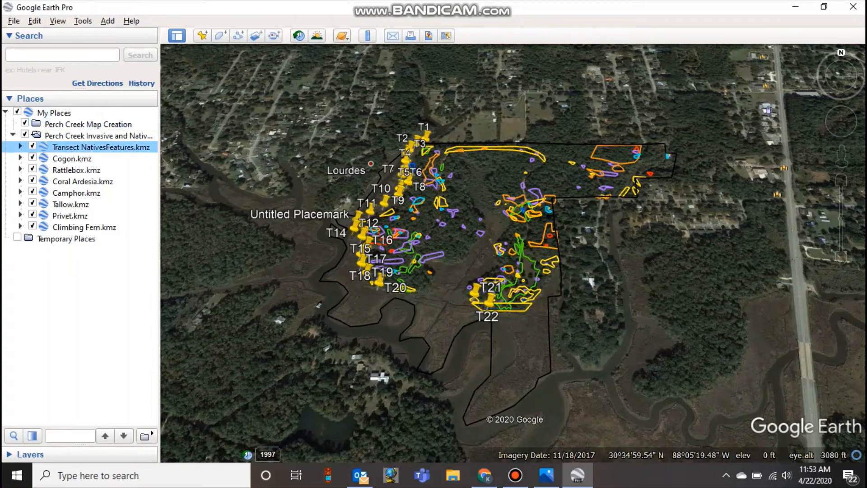
pyautogui.moveTo(101, 147); pyautogui.dragTo(88, 124)
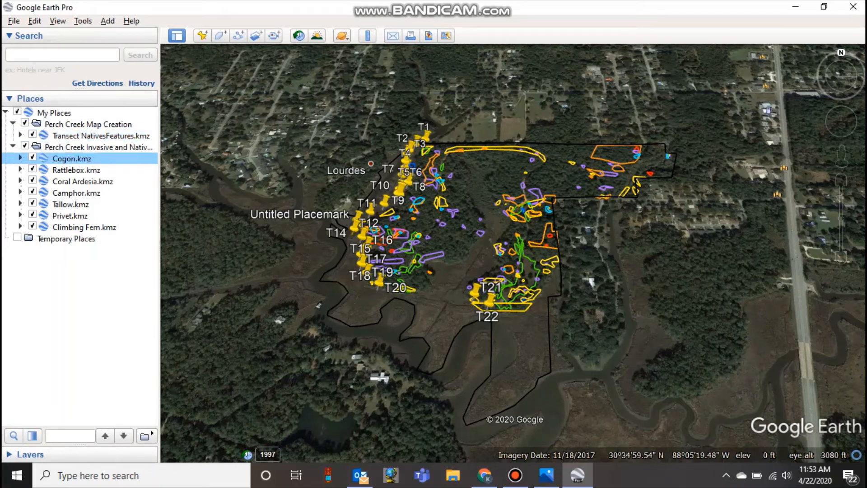
pyautogui.keyDown('shift'); pyautogui.click(84, 227); pyautogui.keyUp('shift')
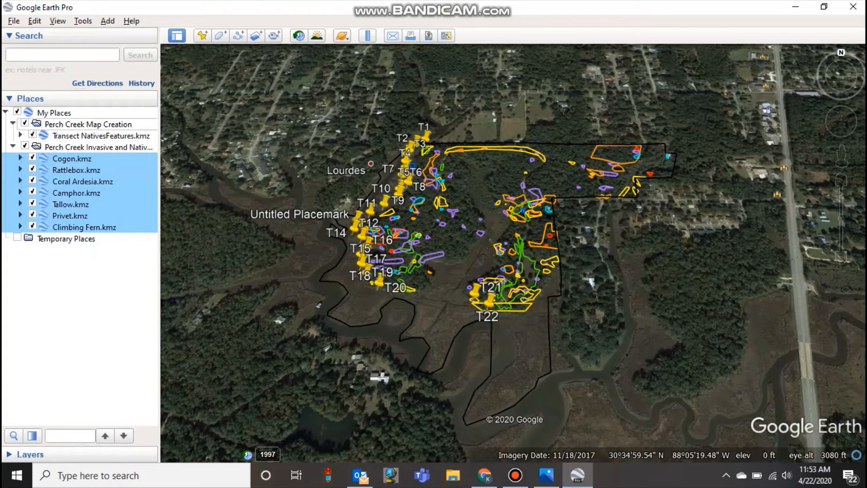
pyautogui.moveTo(72, 159); pyautogui.dragTo(88, 124)
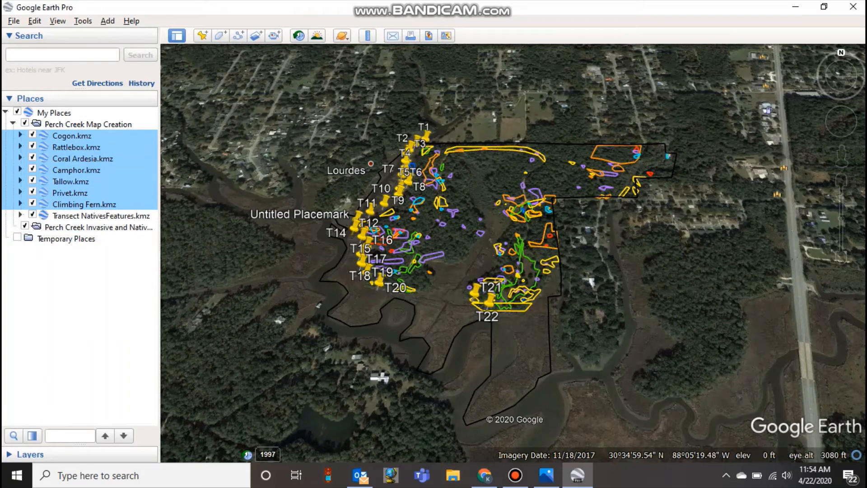
# - Save the reorganized My Places
pyautogui.click(13, 21)
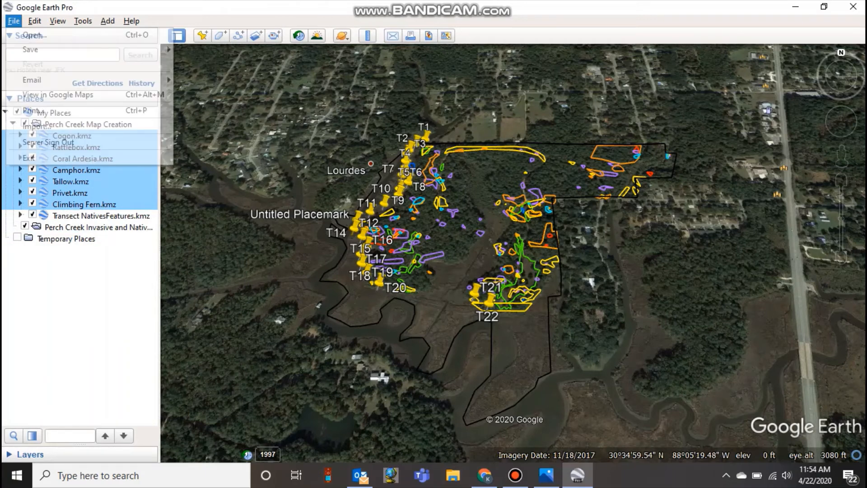
pyautogui.moveTo(45, 49)
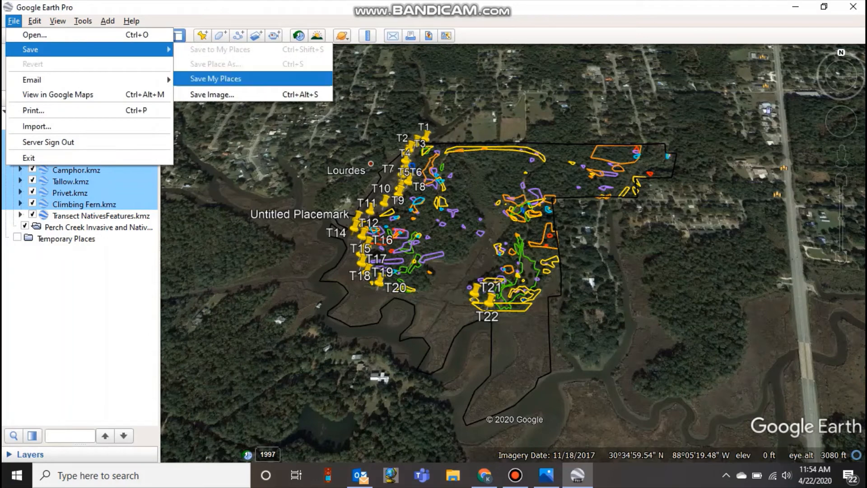
pyautogui.click(215, 79)
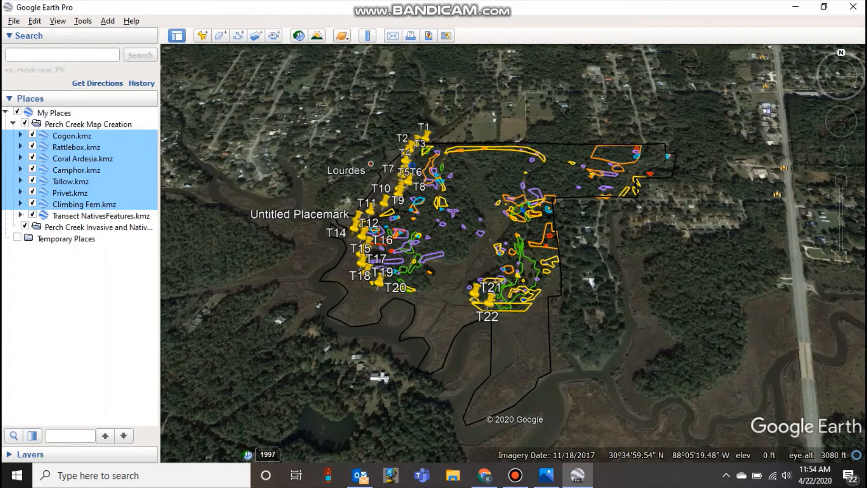
pyautogui.rightClick(75, 124)
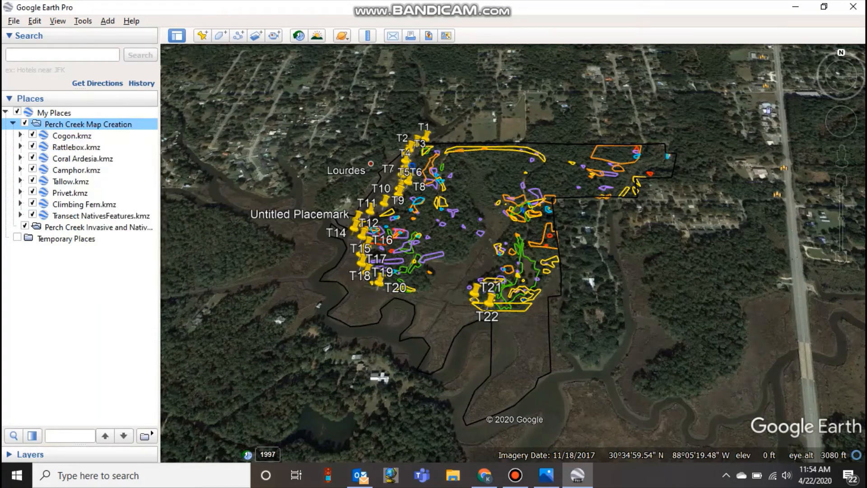
pyautogui.click(118, 223)
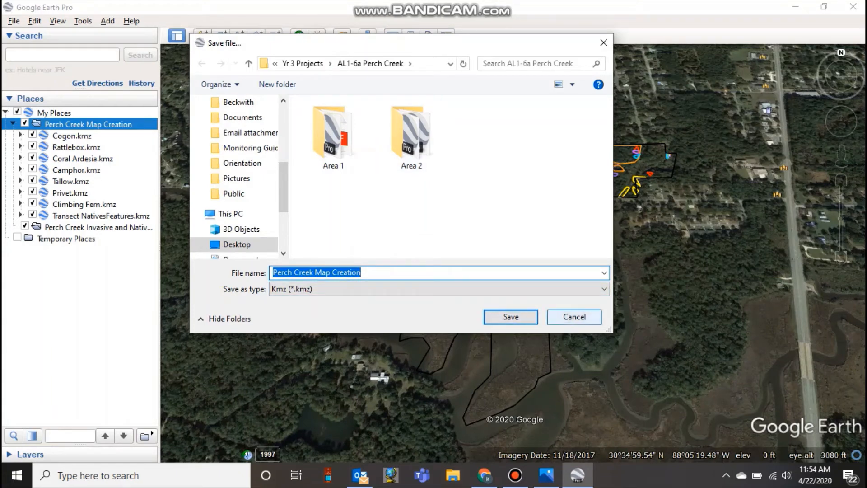
pyautogui.click(574, 317)
pyautogui.click(516, 475)
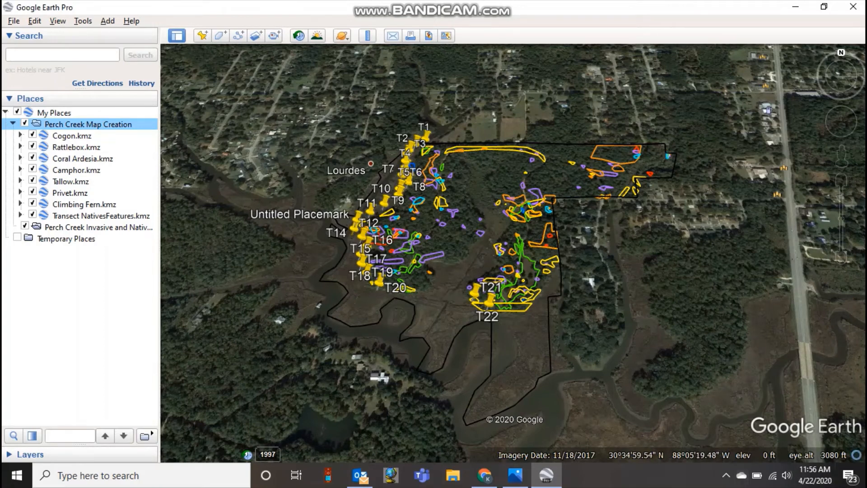
# - Review the placemark tables of the Perch Creek Map Creation folder, checking the names and acreage descriptions listed for each species
pyautogui.click(83, 21)
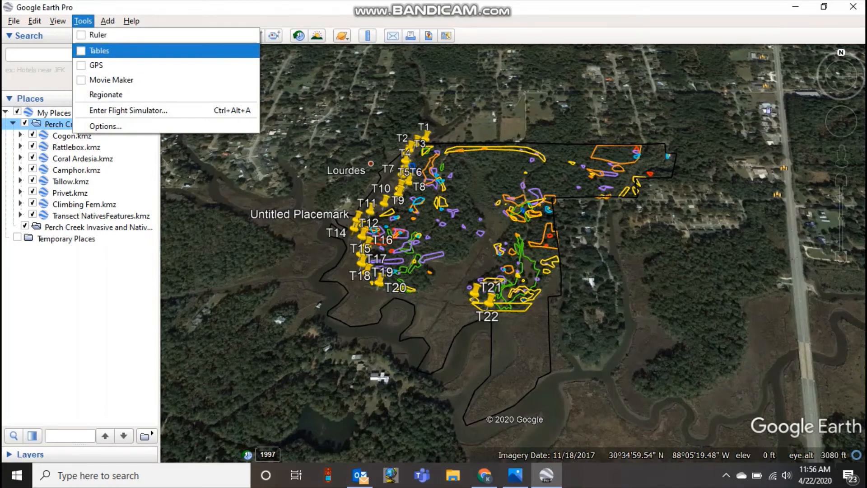
pyautogui.click(99, 50)
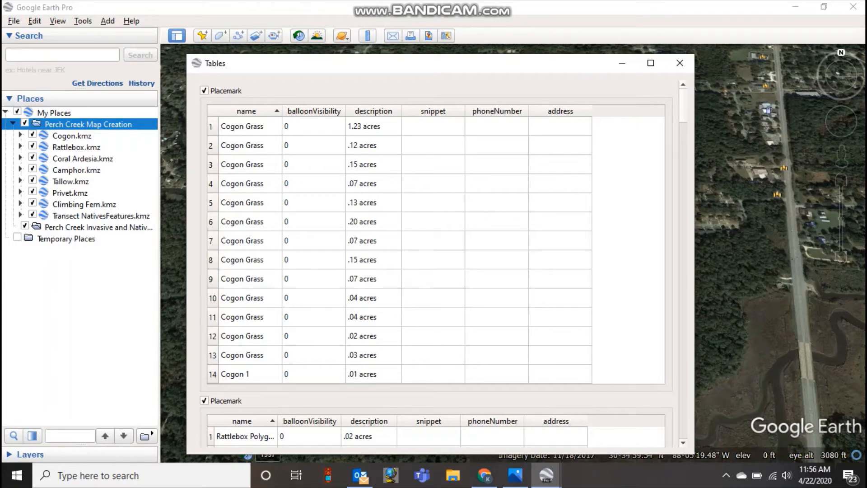
pyautogui.scroll(-6, 434, 262)
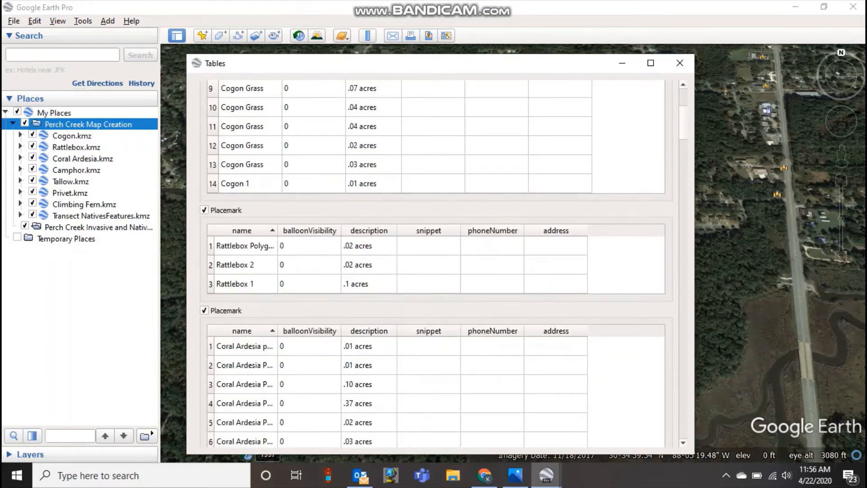
pyautogui.scroll(-4, 434, 262)
pyautogui.scroll(13, 433, 262)
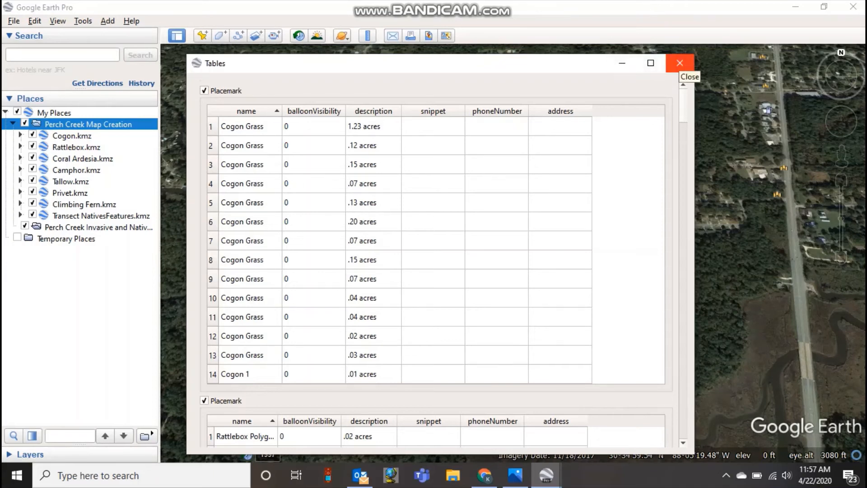
pyautogui.click(679, 63)
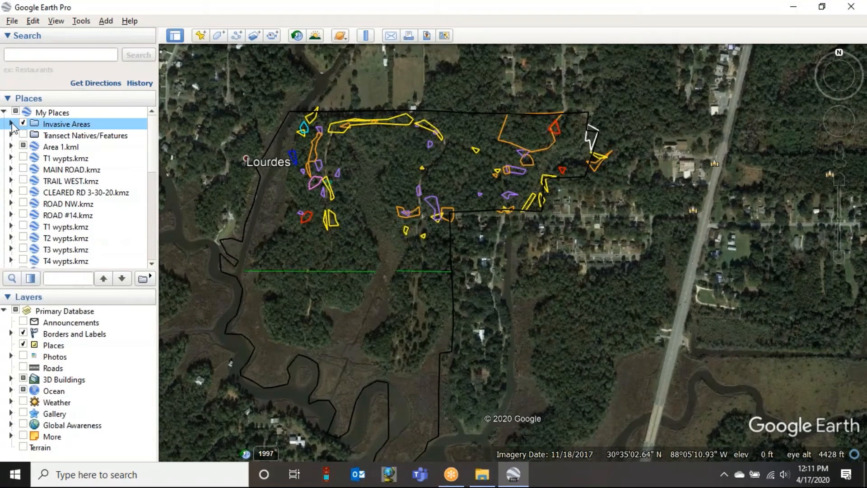
# - Examine the polygon names, acreages and density notes throughout the Invasive Areas folder, widening the Places list so long names are readable
pyautogui.click(11, 124)
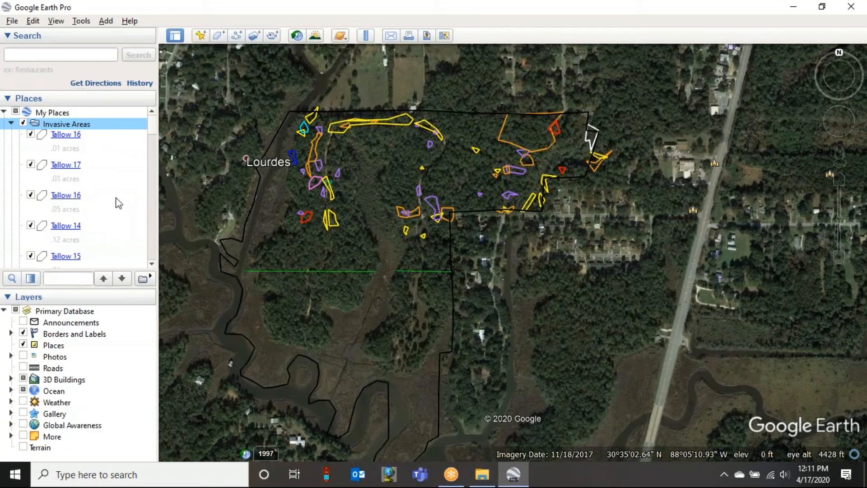
pyautogui.scroll(-8, 120, 202)
pyautogui.scroll(-10, 134, 201)
pyautogui.scroll(-5, 132, 207)
pyautogui.scroll(5, 132, 216)
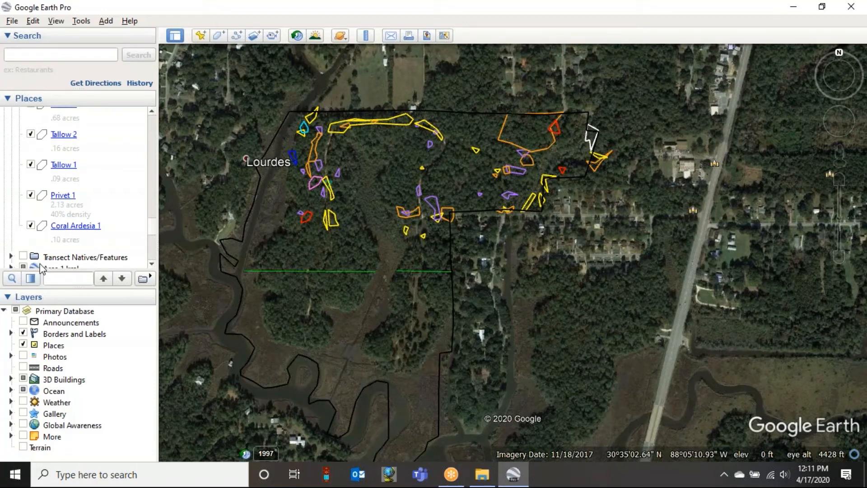
pyautogui.scroll(1, 107, 208)
pyautogui.scroll(5, 110, 208)
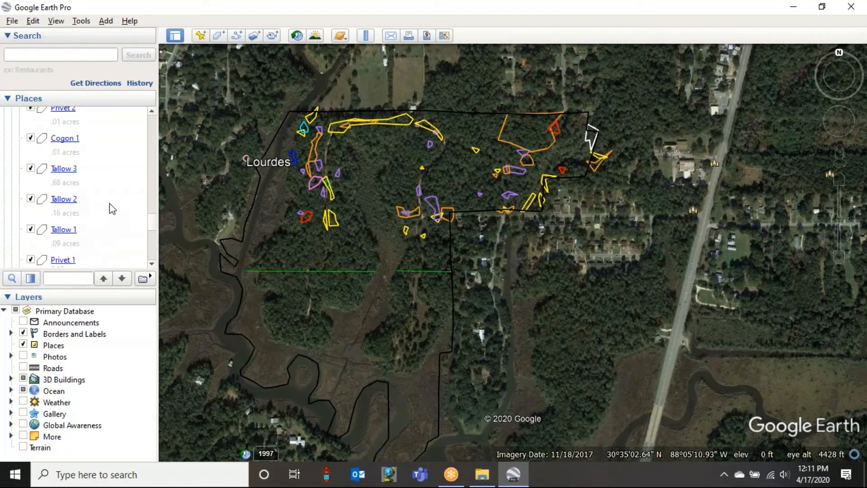
pyautogui.scroll(3, 113, 205)
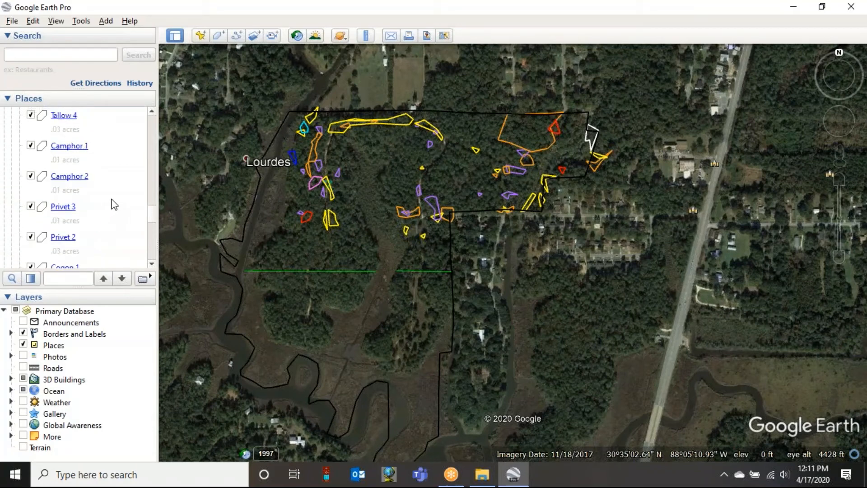
pyautogui.scroll(2, 114, 204)
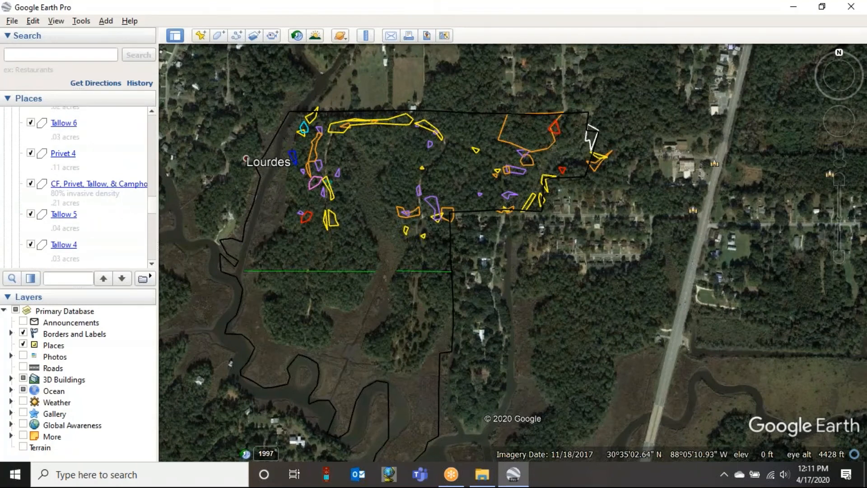
pyautogui.moveTo(163, 229); pyautogui.dragTo(186, 228)
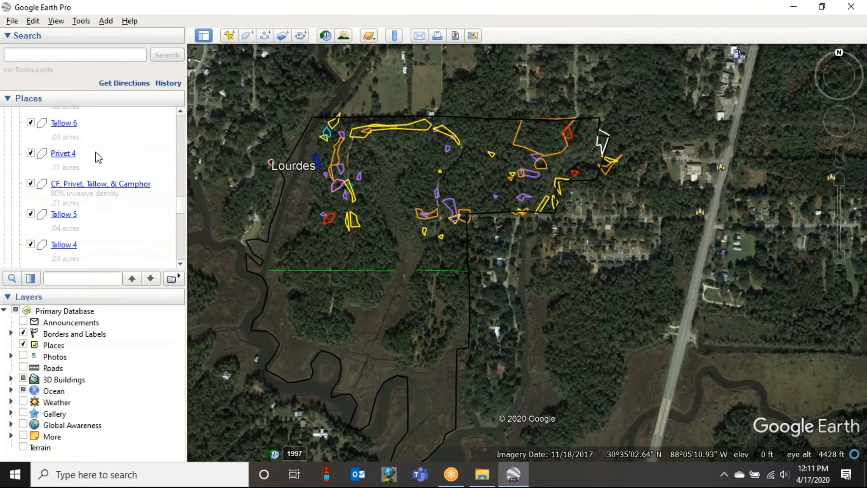
pyautogui.scroll(1, 127, 172)
pyautogui.scroll(2, 127, 171)
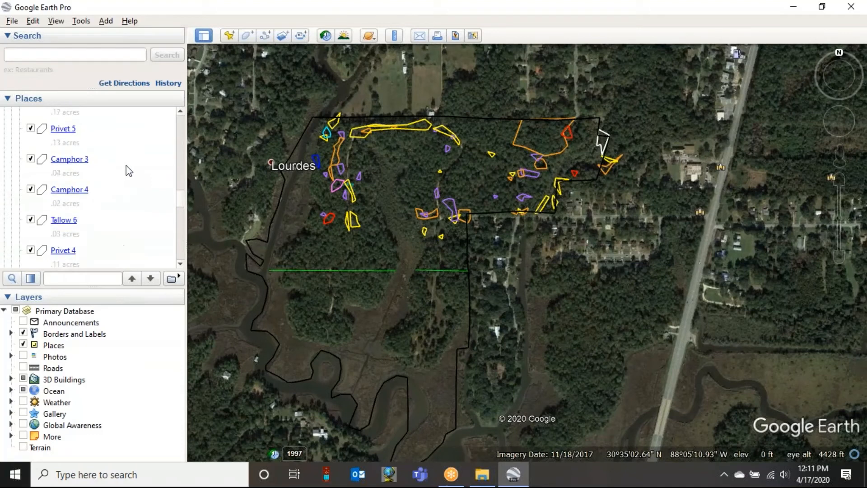
pyautogui.scroll(4, 128, 171)
pyautogui.scroll(4, 129, 170)
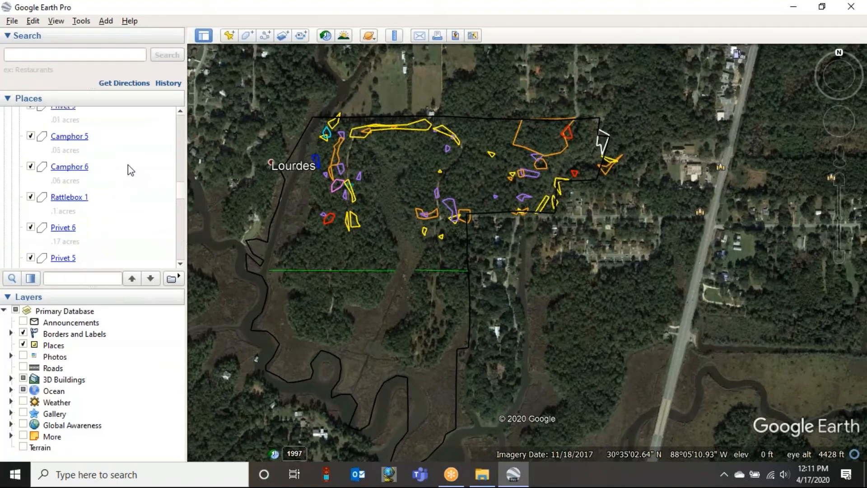
pyautogui.scroll(4, 130, 169)
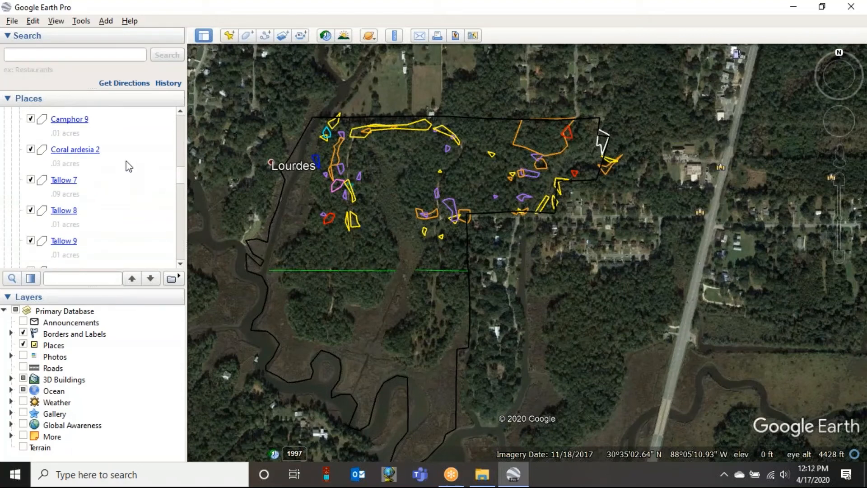
pyautogui.scroll(2, 129, 161)
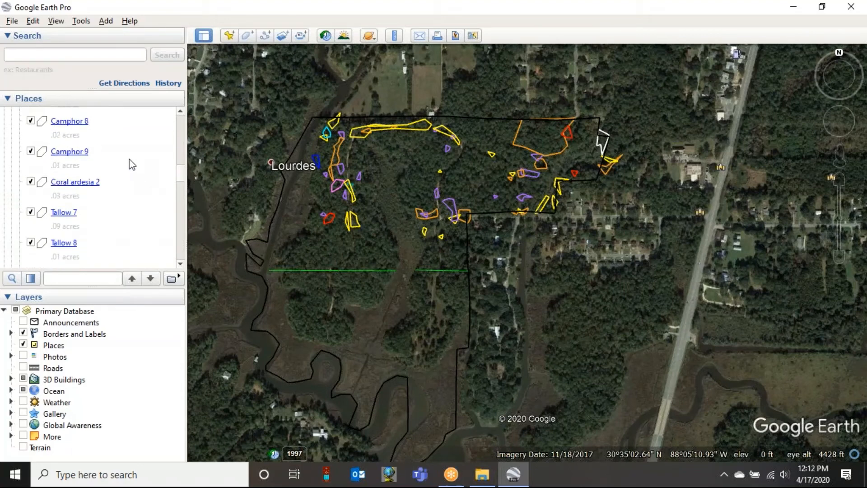
pyautogui.scroll(3, 129, 161)
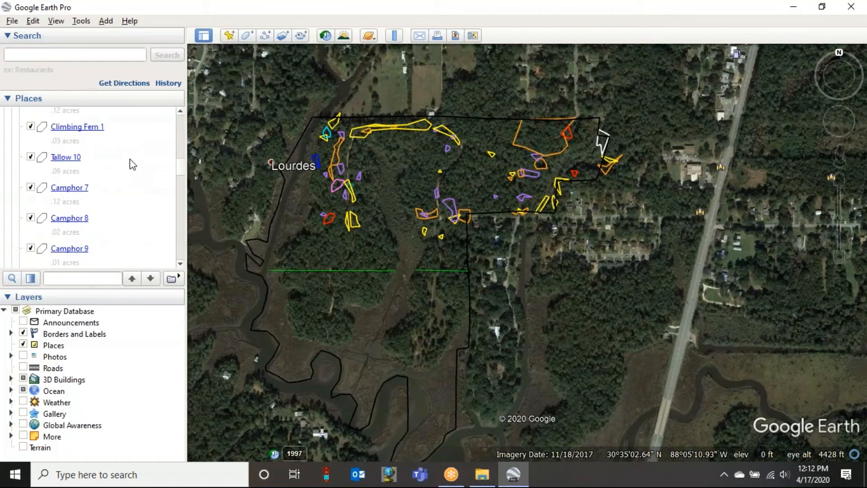
pyautogui.scroll(2, 130, 167)
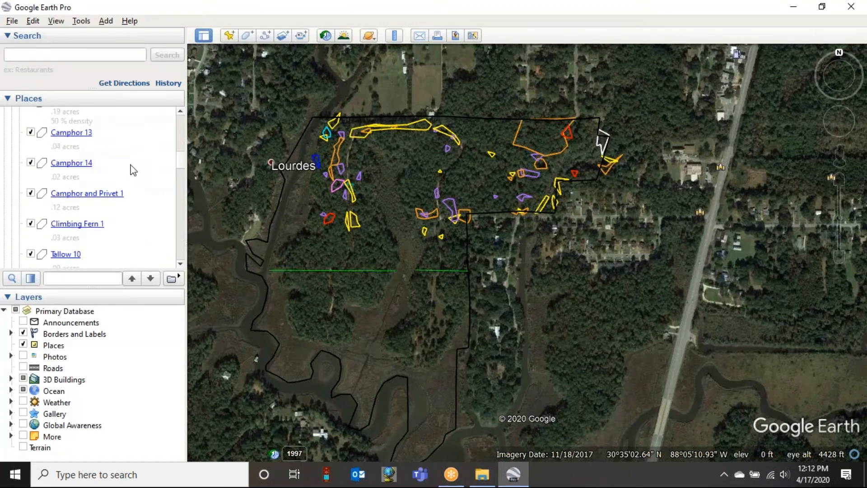
pyautogui.scroll(3, 90, 165)
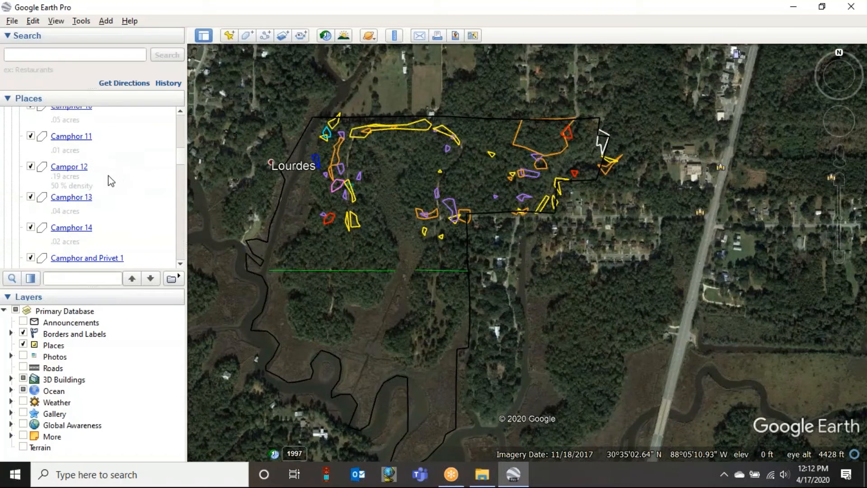
pyautogui.scroll(5, 113, 183)
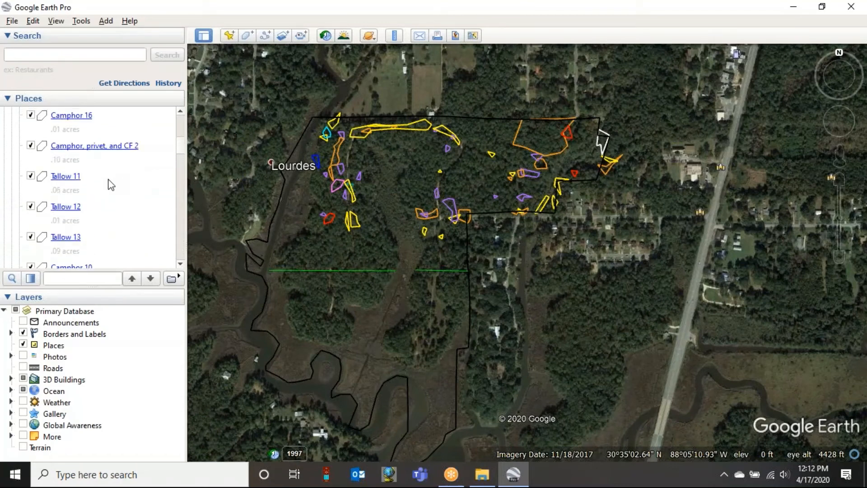
pyautogui.scroll(5, 118, 186)
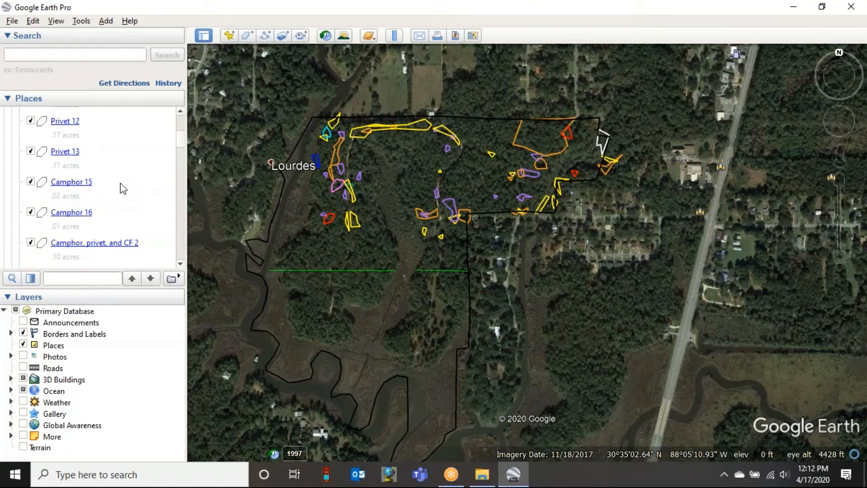
pyautogui.scroll(10, 123, 189)
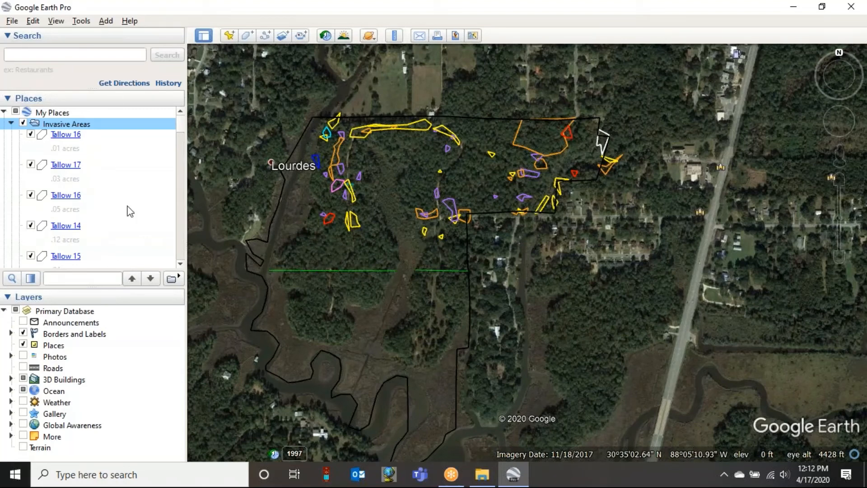
# - Find the Coral Ardesia 1 polygon at the end of the Invasive Areas folder and check it by switching its visibility off and on
pyautogui.click(11, 123)
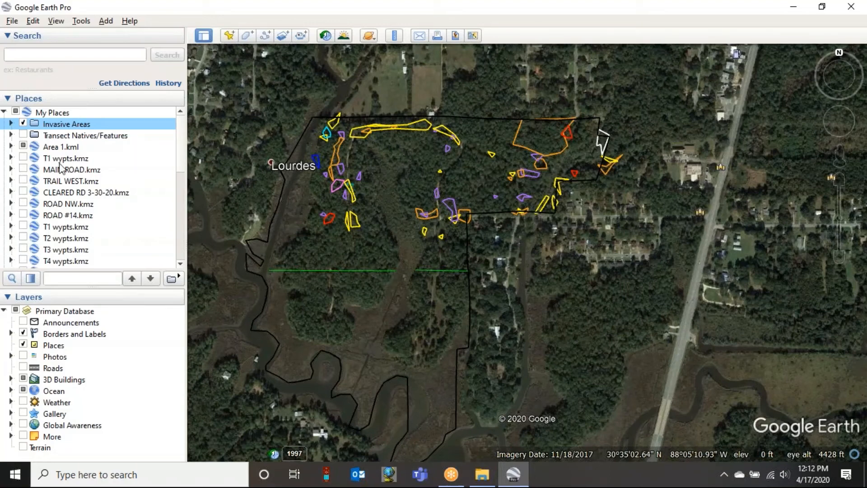
pyautogui.click(11, 123)
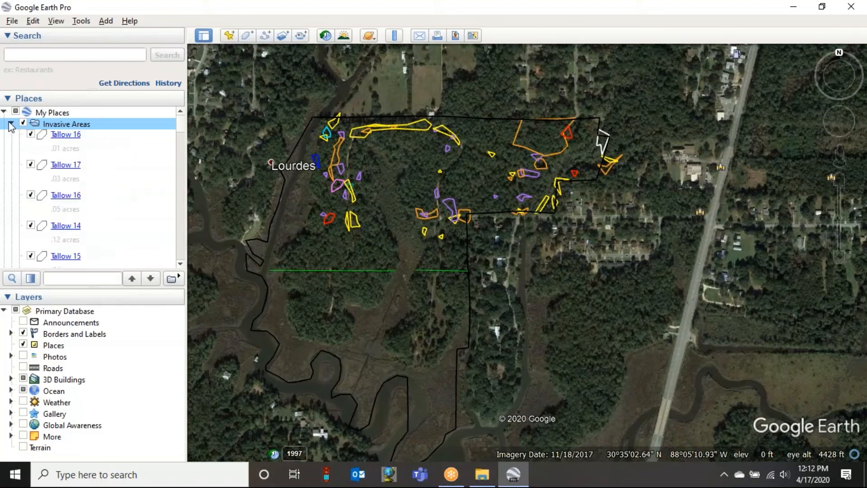
pyautogui.scroll(-5, 125, 193)
pyautogui.scroll(-10, 126, 199)
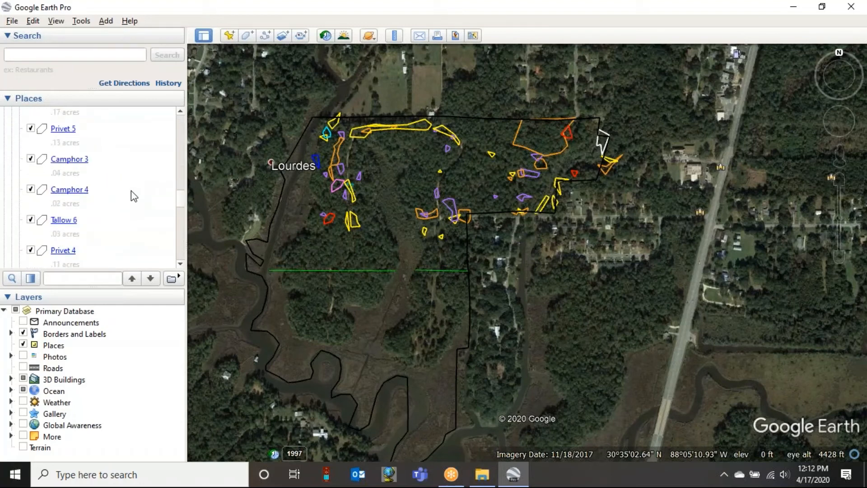
pyautogui.scroll(-5, 79, 211)
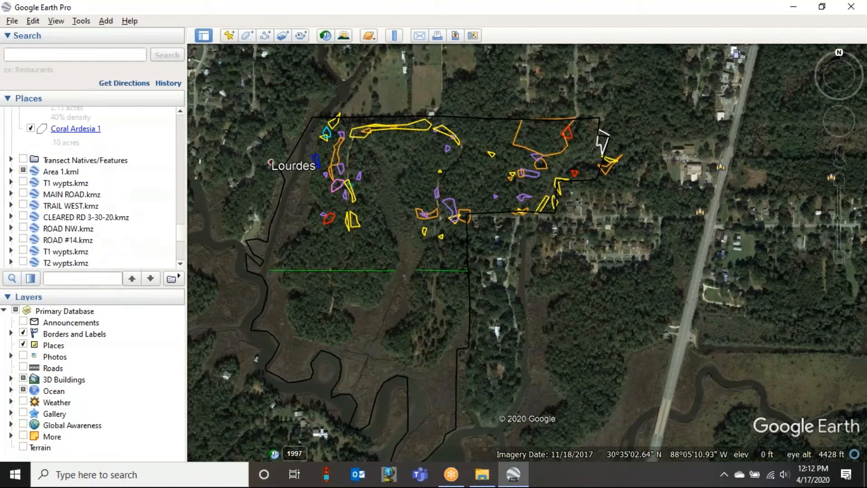
pyautogui.click(29, 128)
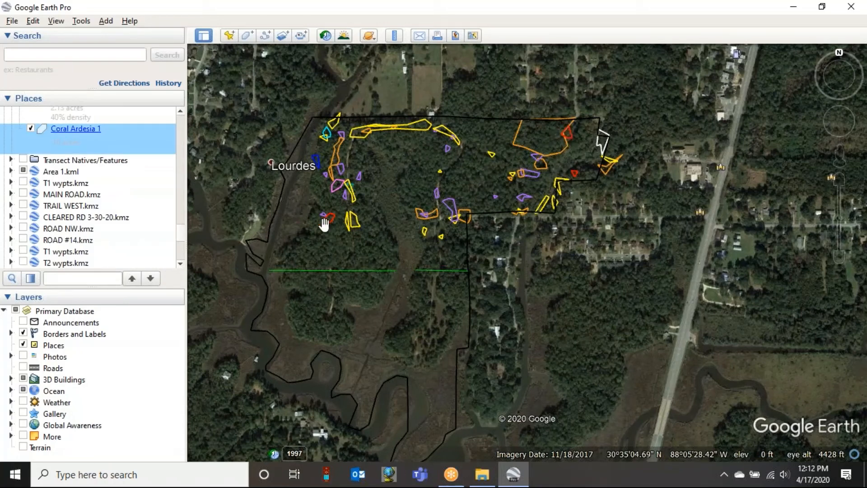
pyautogui.click(31, 129)
pyautogui.click(31, 129)
pyautogui.click(829, 144)
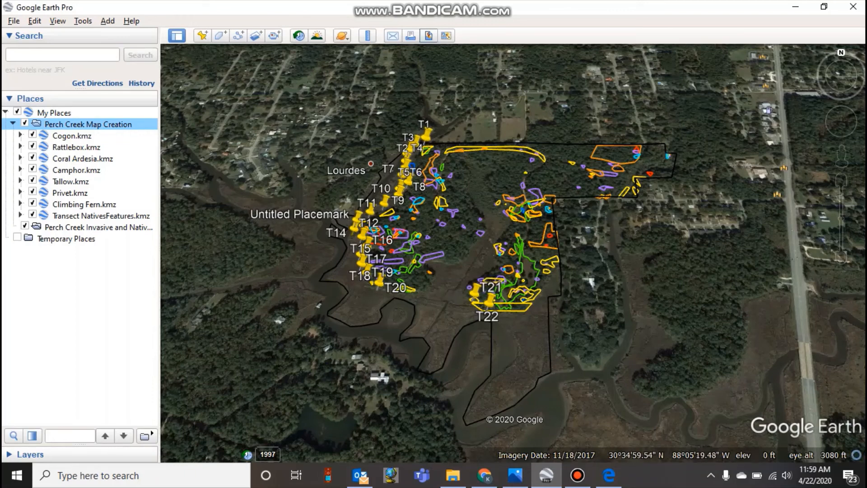
# - Open the map image layout with title and legend, and hide Lourdes, Southern Bama Bait & Tackle and T14 from the legend
pyautogui.click(428, 35)
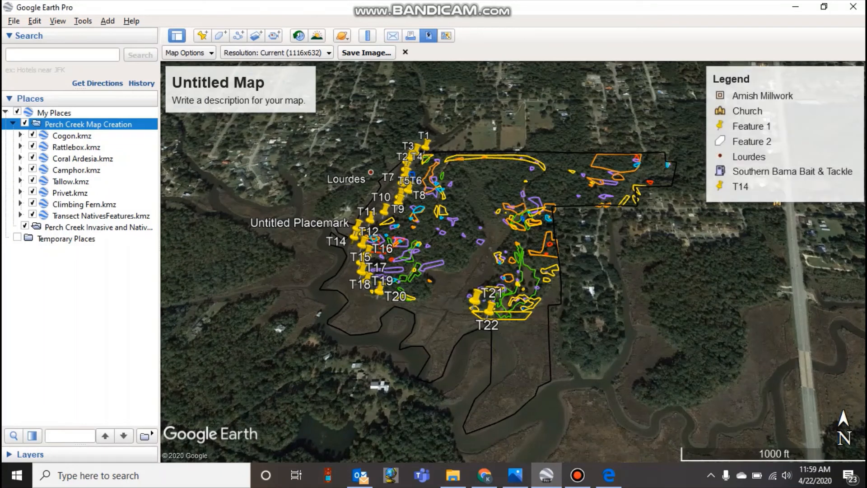
pyautogui.click(785, 133)
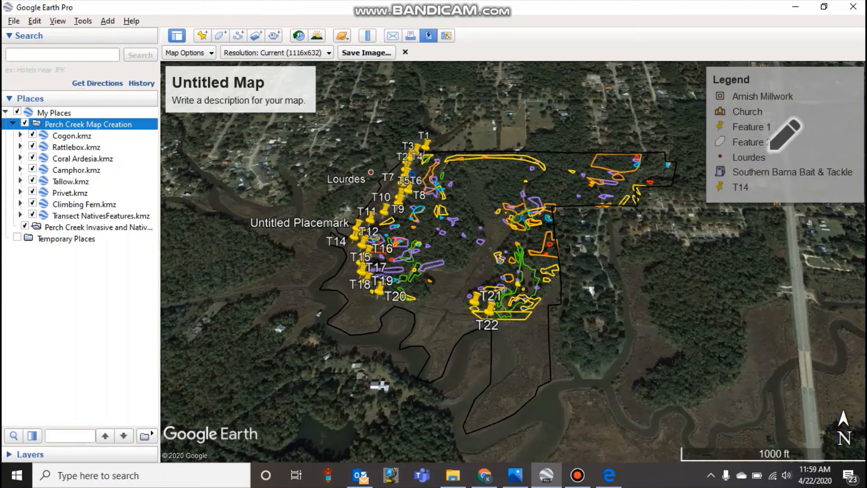
pyautogui.moveTo(497, 199); pyautogui.dragTo(747, 118)
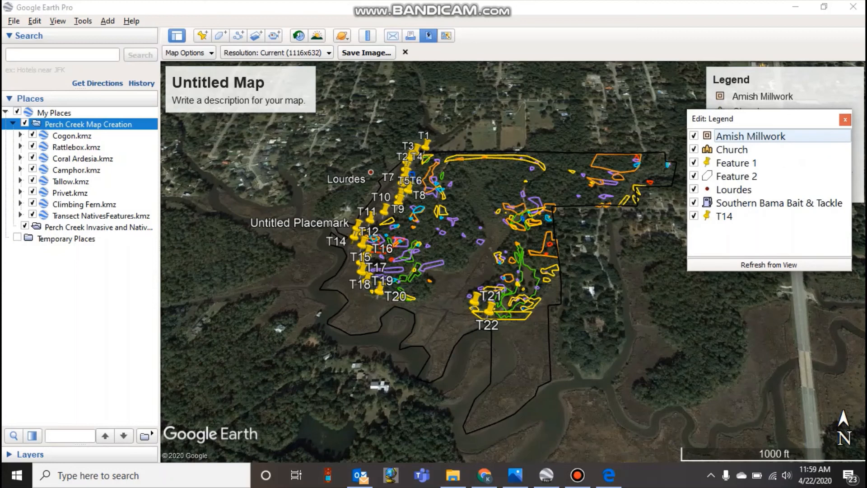
pyautogui.click(694, 189)
pyautogui.click(694, 202)
pyautogui.click(694, 215)
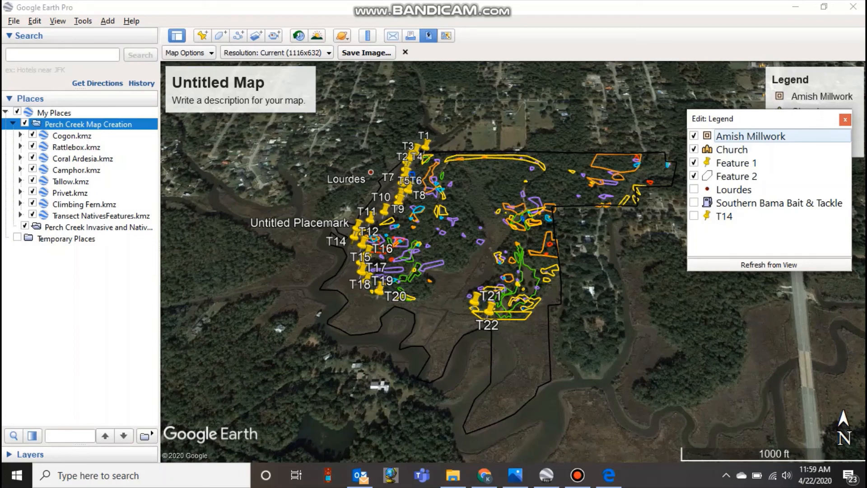
pyautogui.click(845, 120)
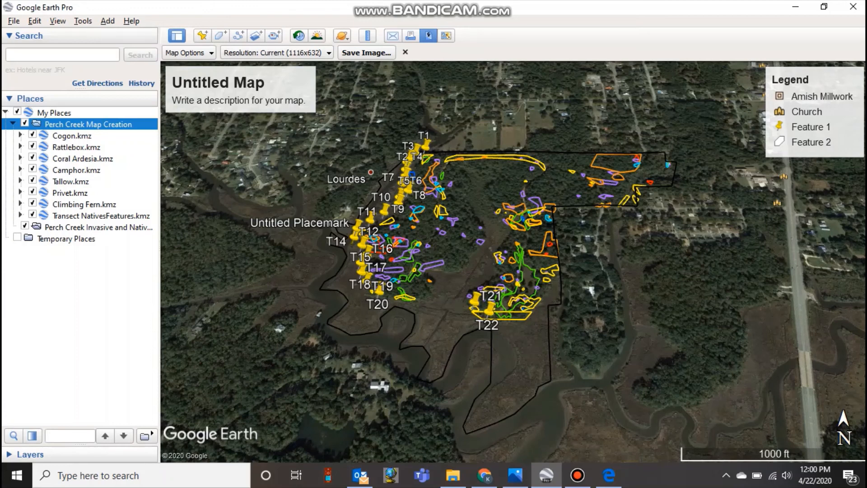
pyautogui.click(405, 52)
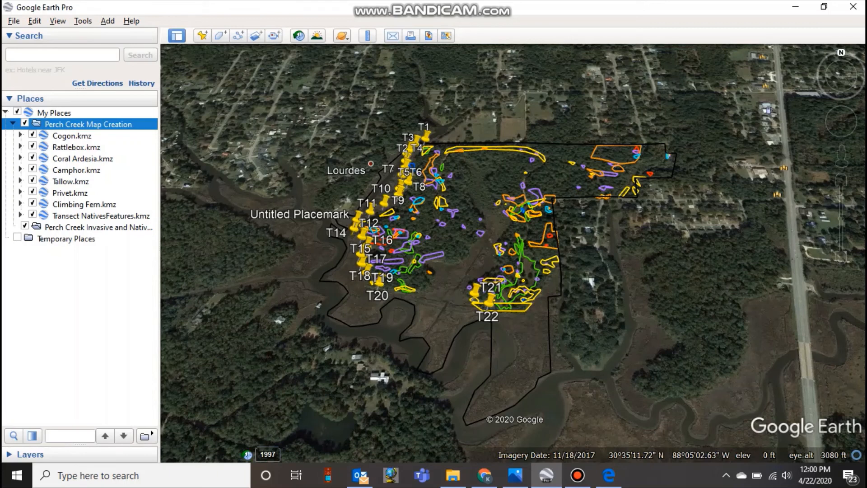
pyautogui.click(429, 35)
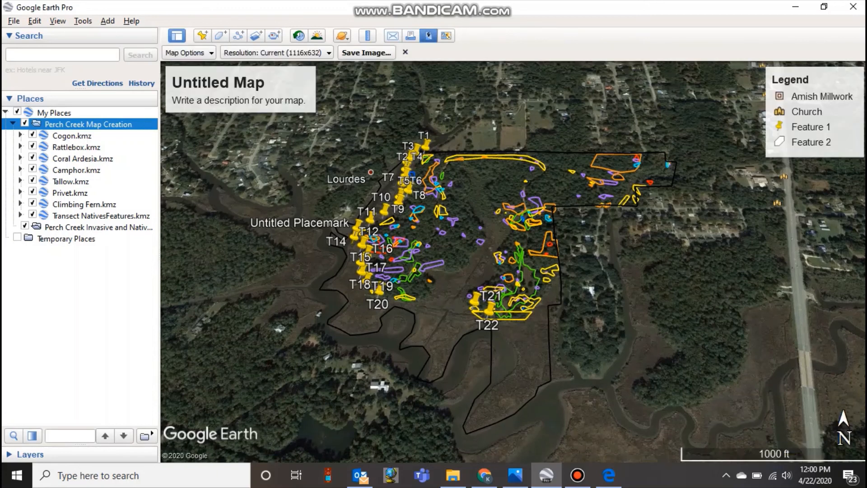